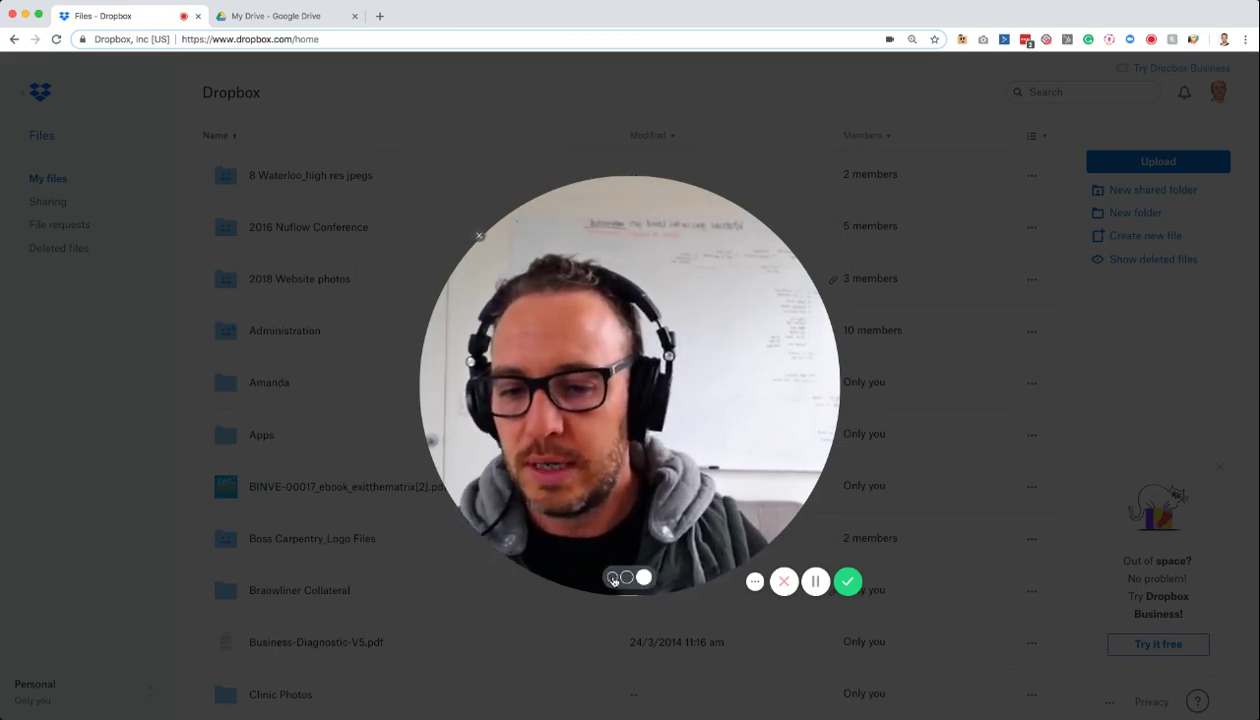
left_click(625, 578)
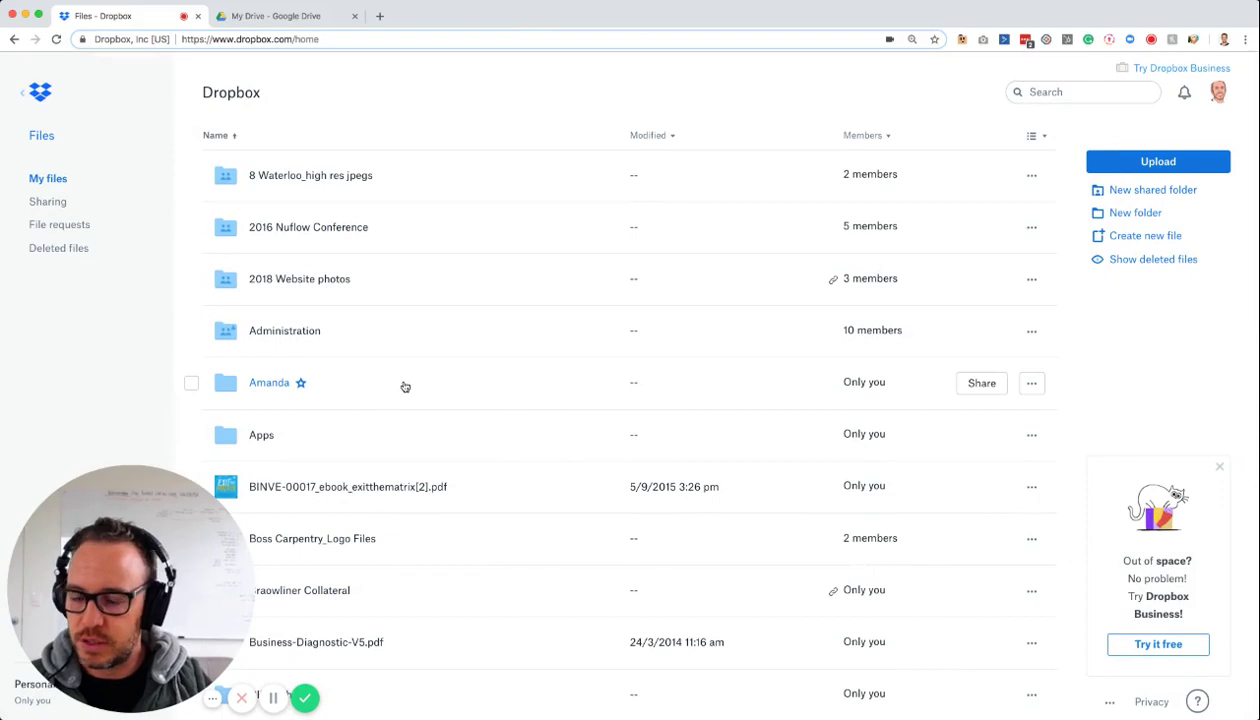
scroll(405, 387, "down", 15)
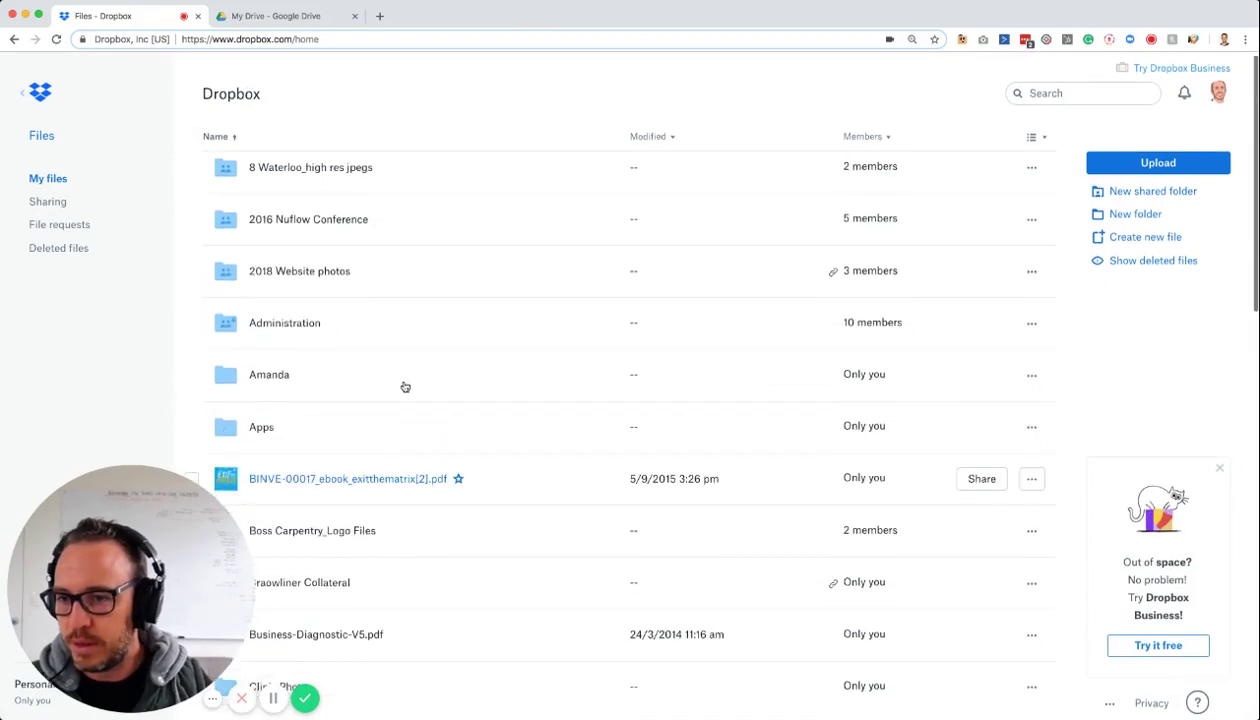
scroll(405, 387, "up", 15)
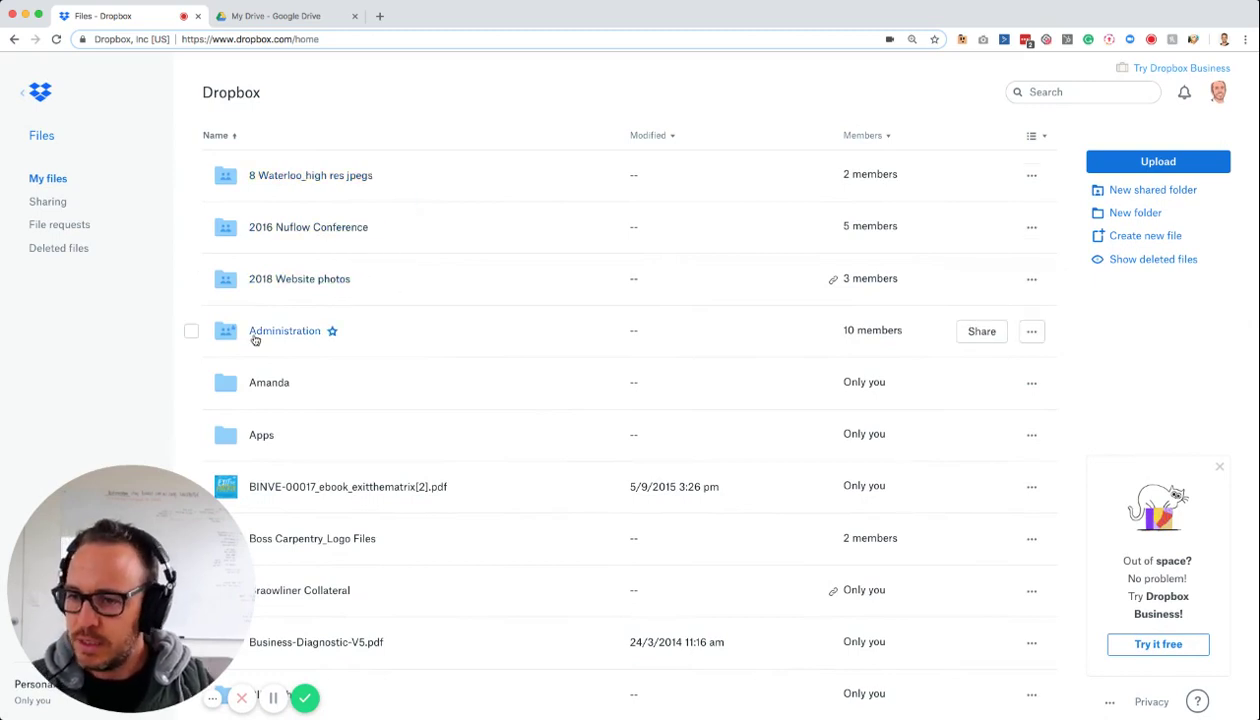
Step: Open the TWG_Clients folder inside the TWG (business and client) folder
scroll(481, 368, "down", 12)
scroll(483, 372, "down", 3)
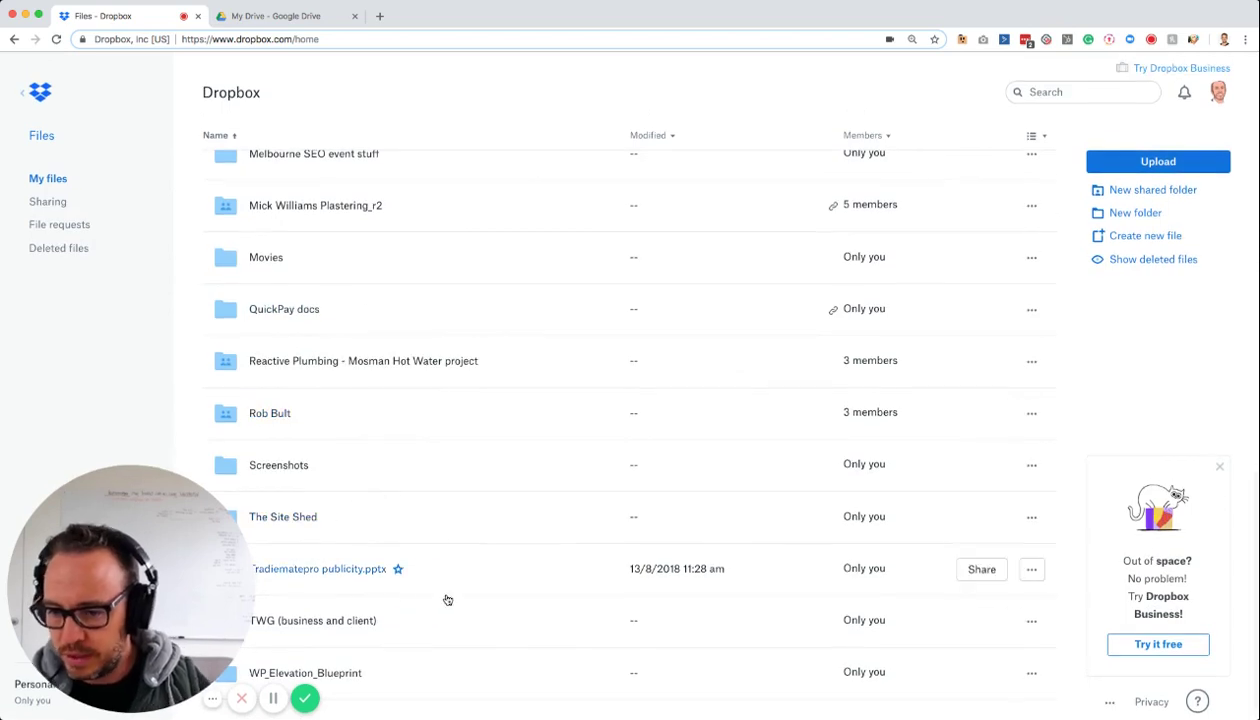
left_click(321, 620)
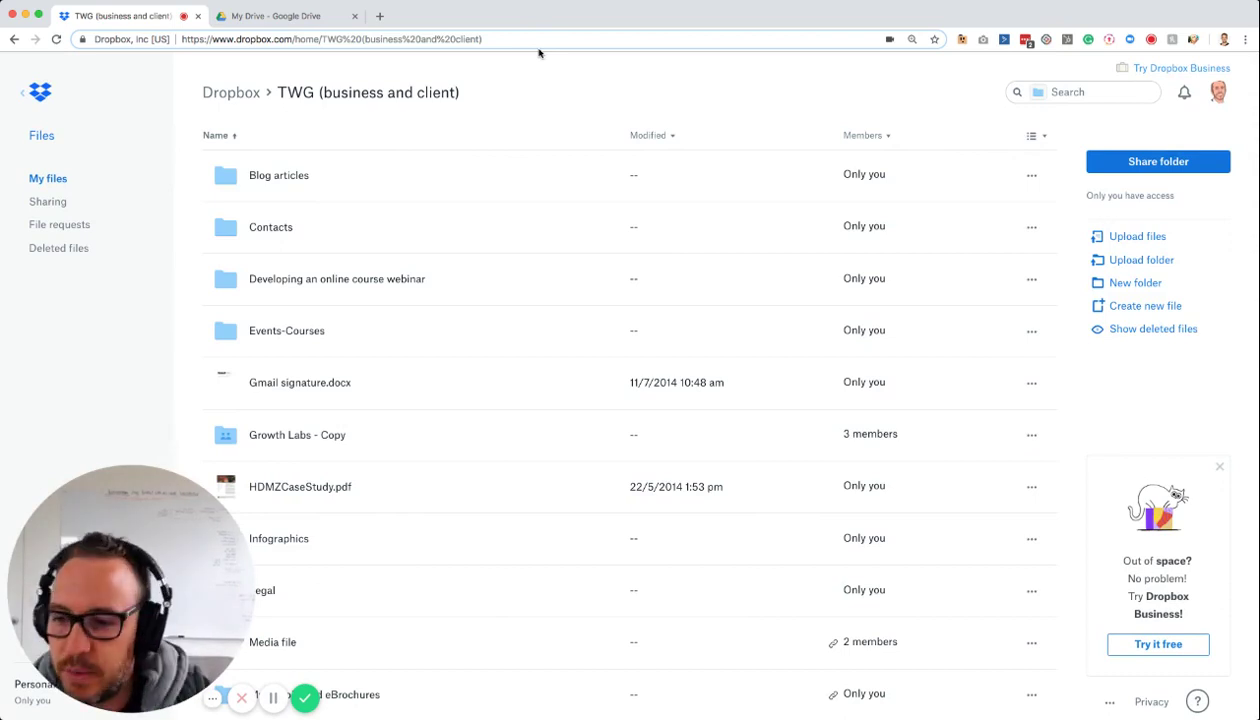
scroll(565, 194, "down", 10)
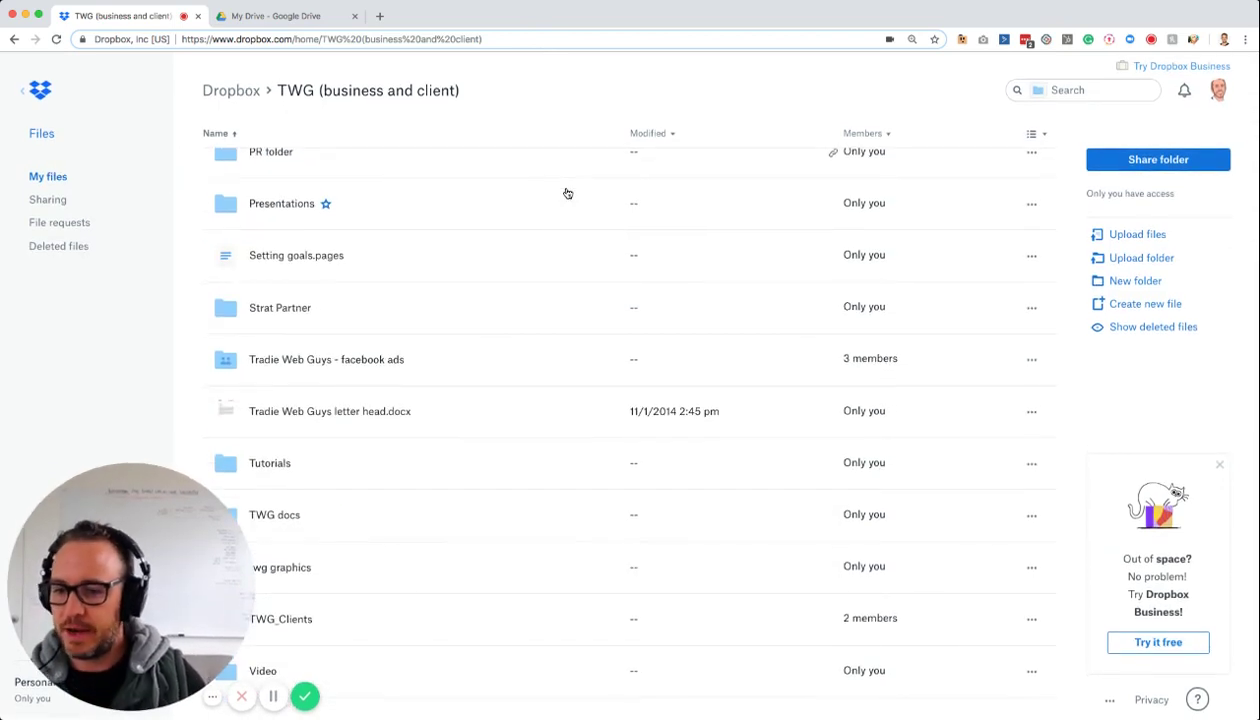
left_click(295, 622)
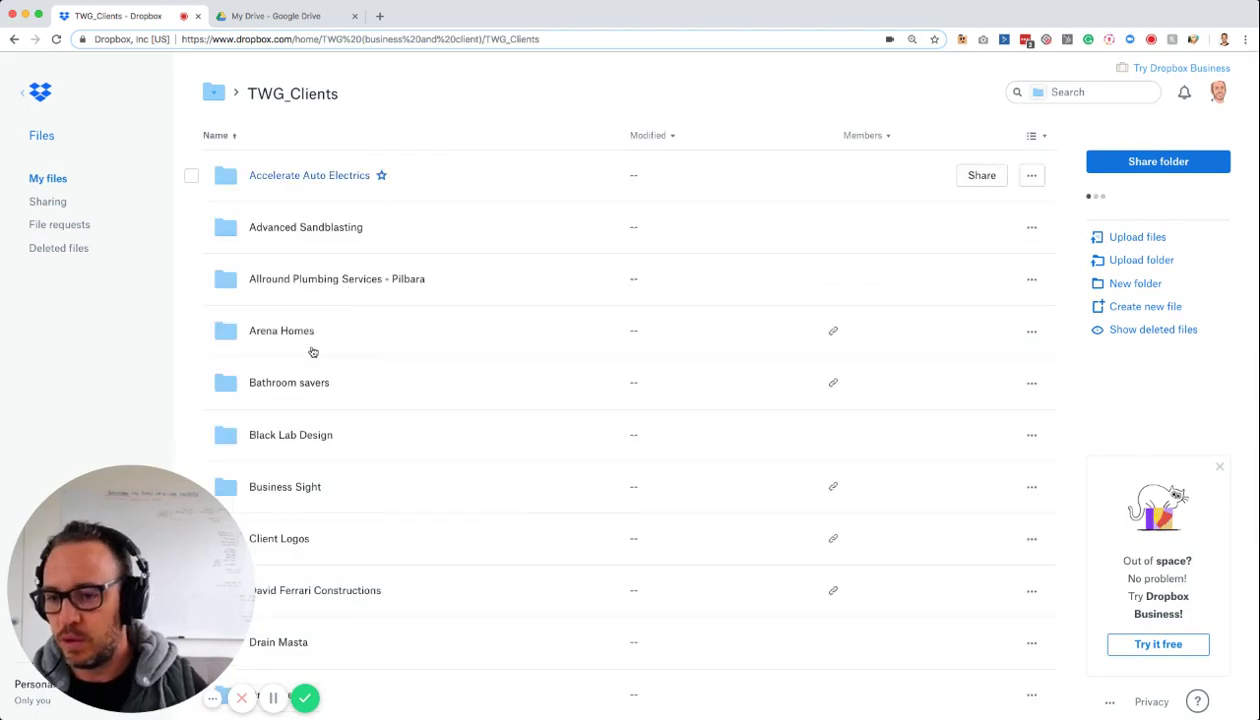
Step: Create a new folder named "test folder" inside the TWG_Clients folder
scroll(316, 430, "down", 4)
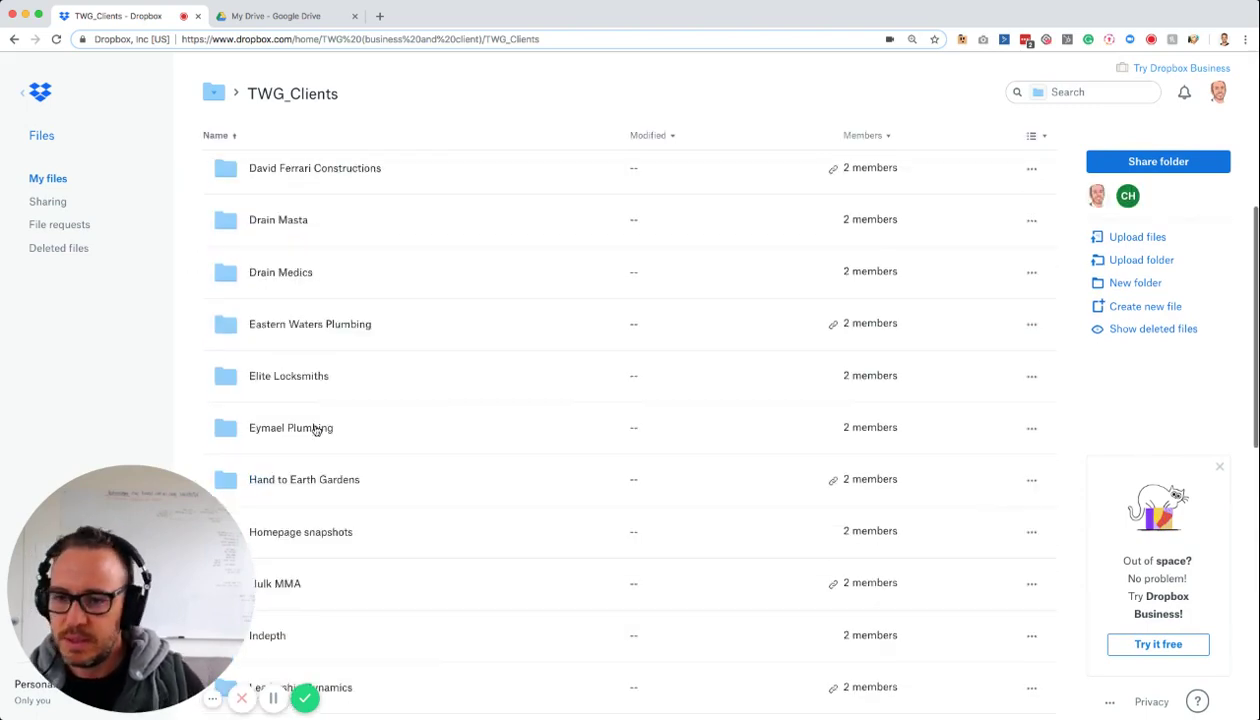
scroll(316, 430, "up", 5)
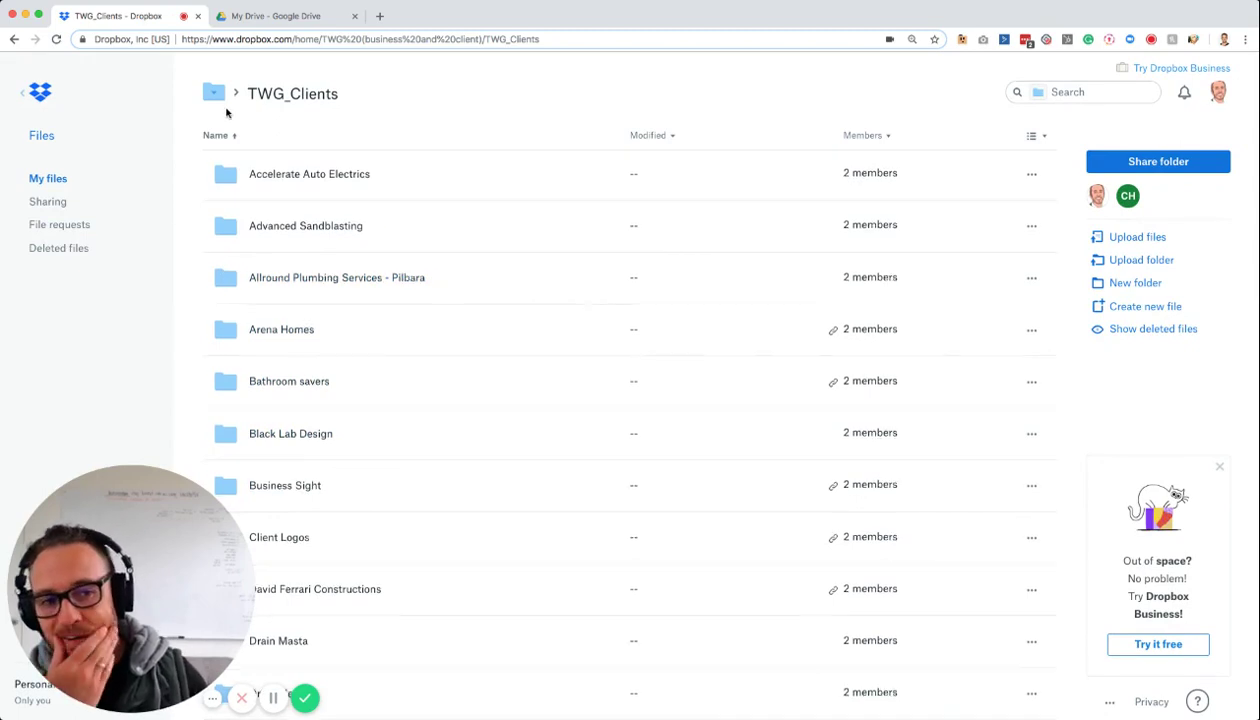
scroll(230, 120, "down", 1)
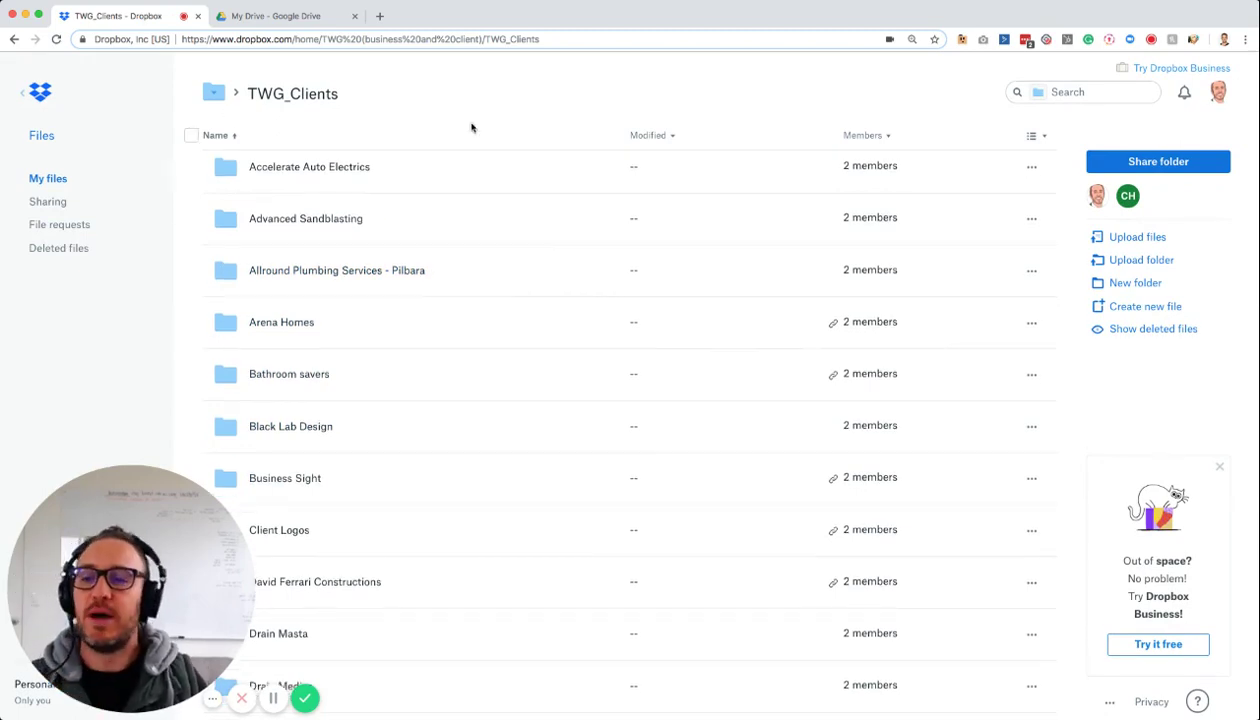
scroll(450, 133, "down", 2)
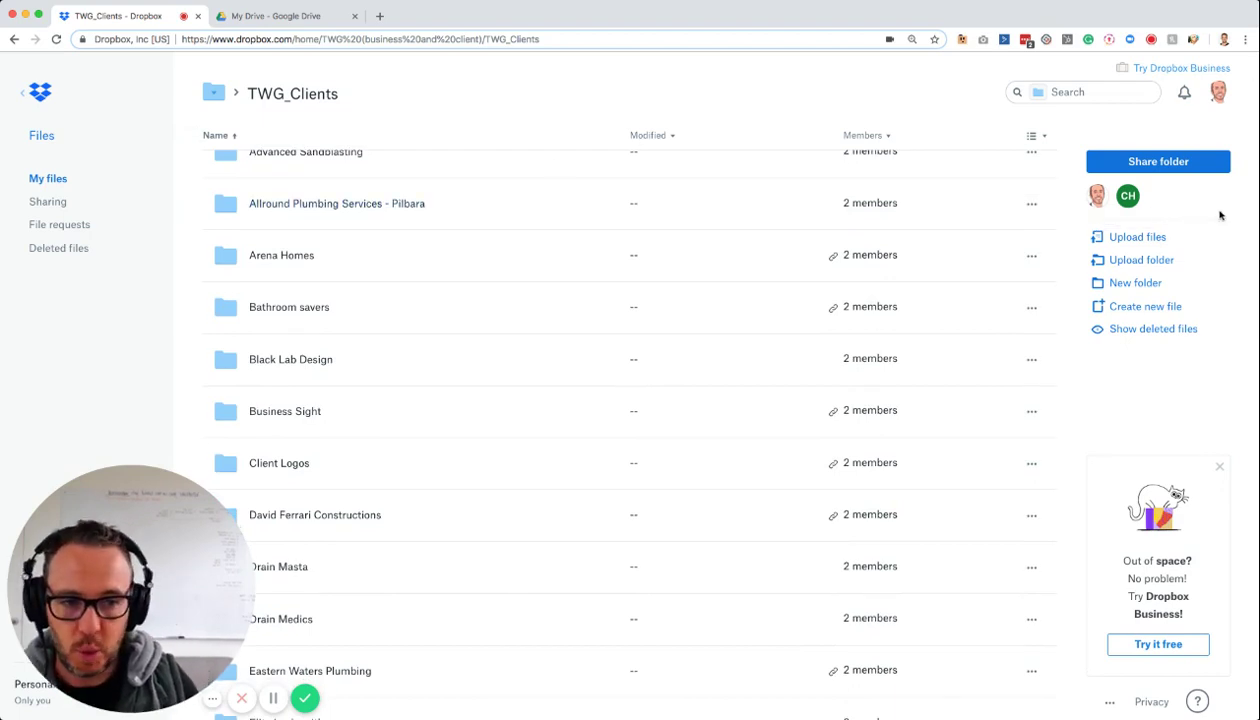
scroll(1219, 215, "down", 1)
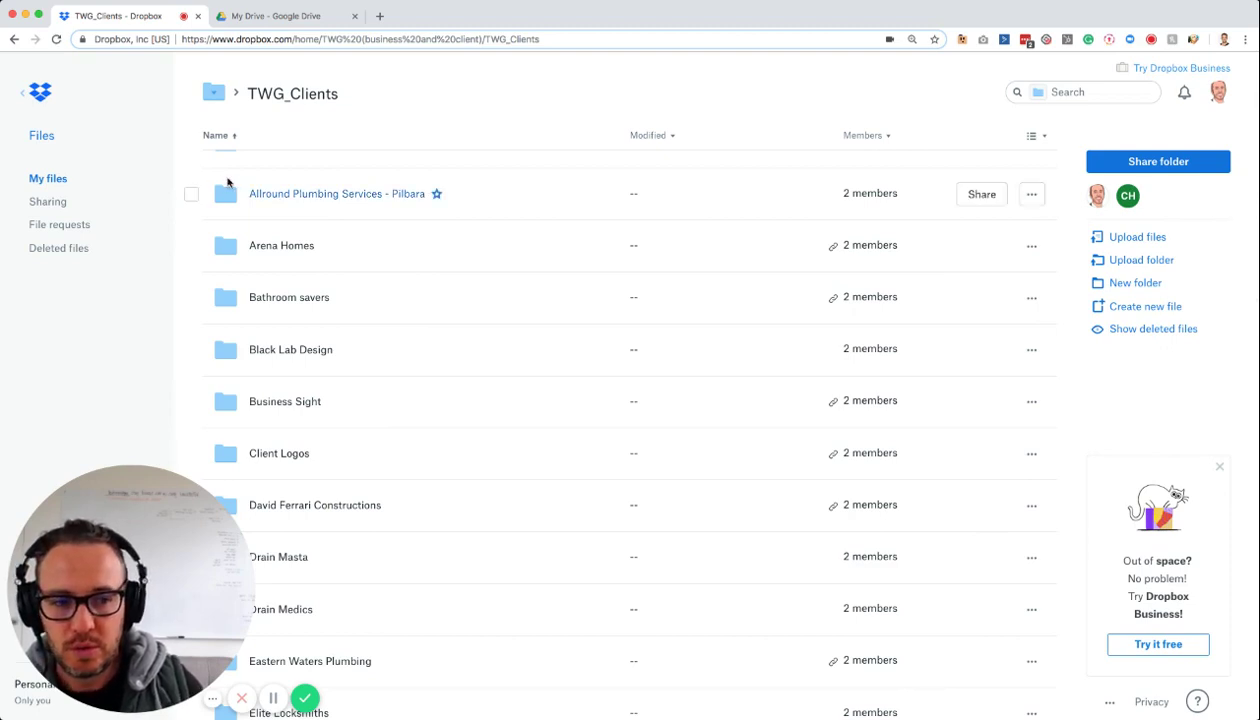
left_click(1144, 285)
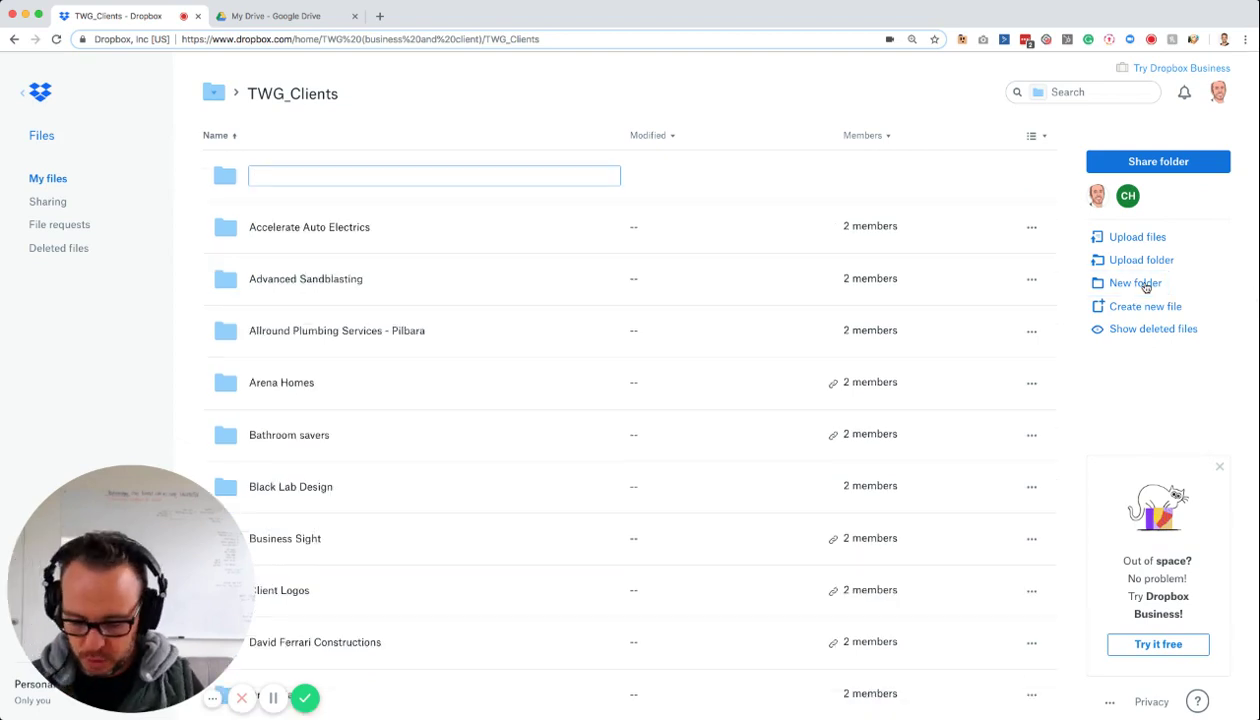
type("tes")
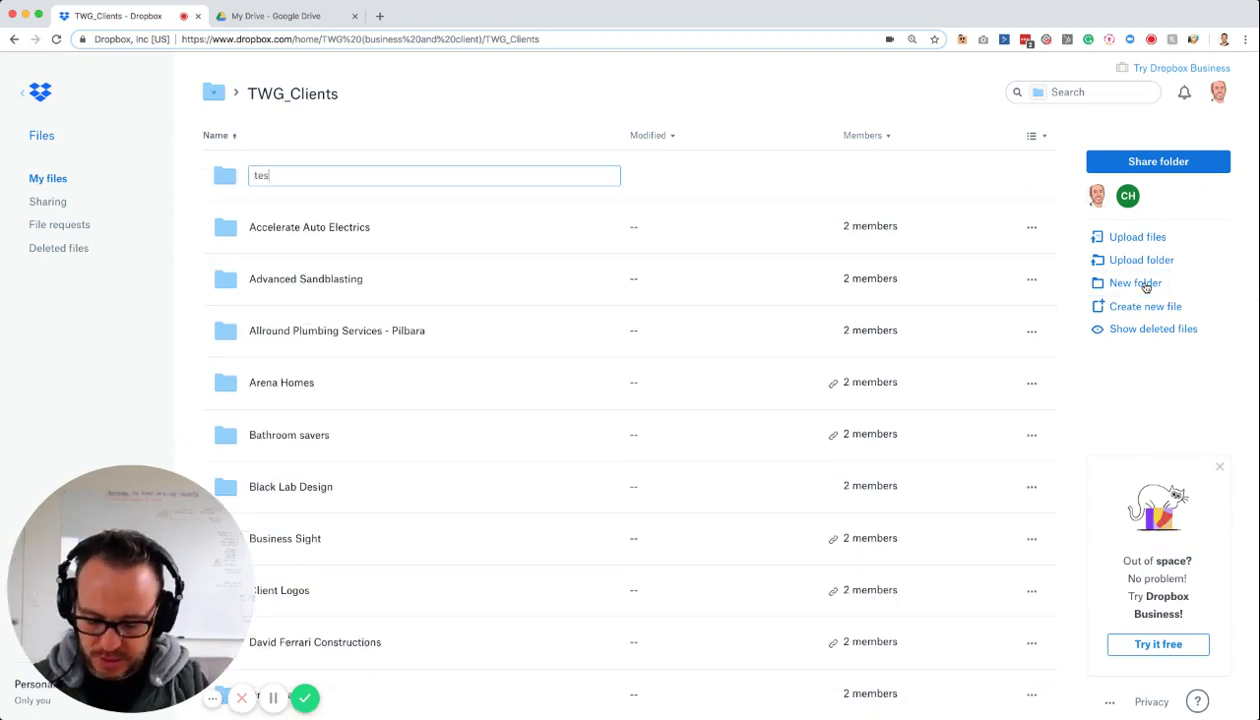
type("t folder")
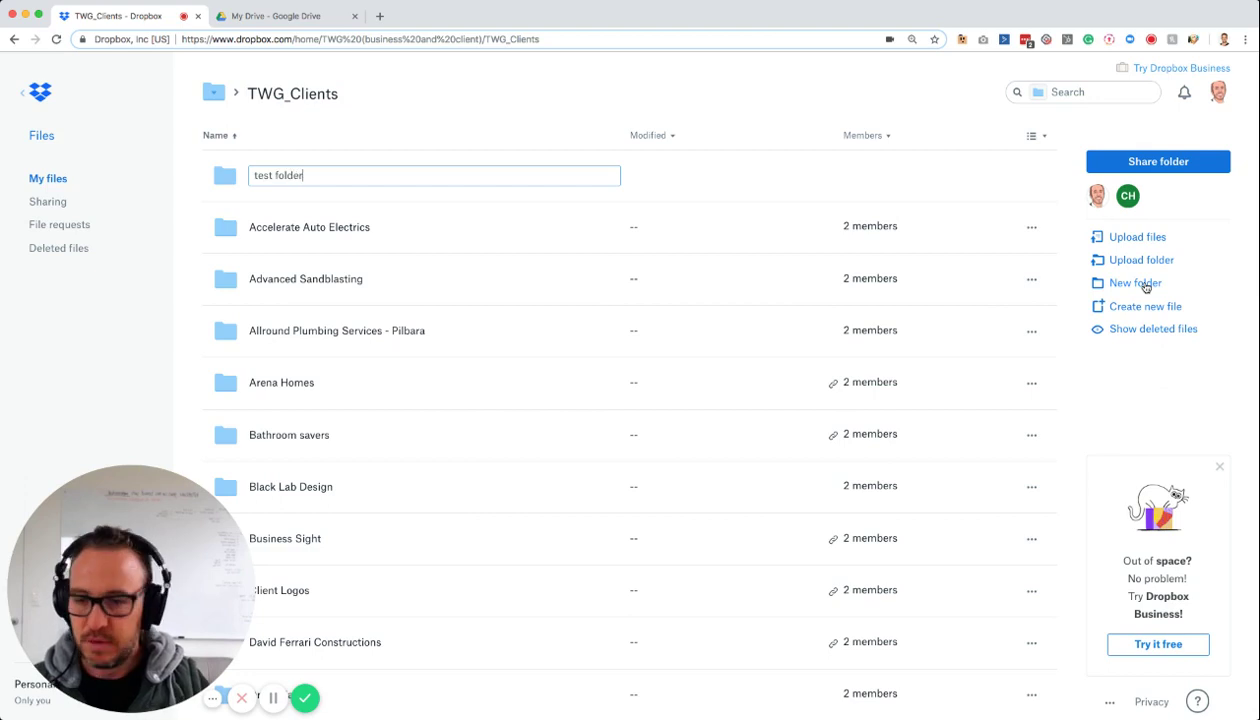
key("Return")
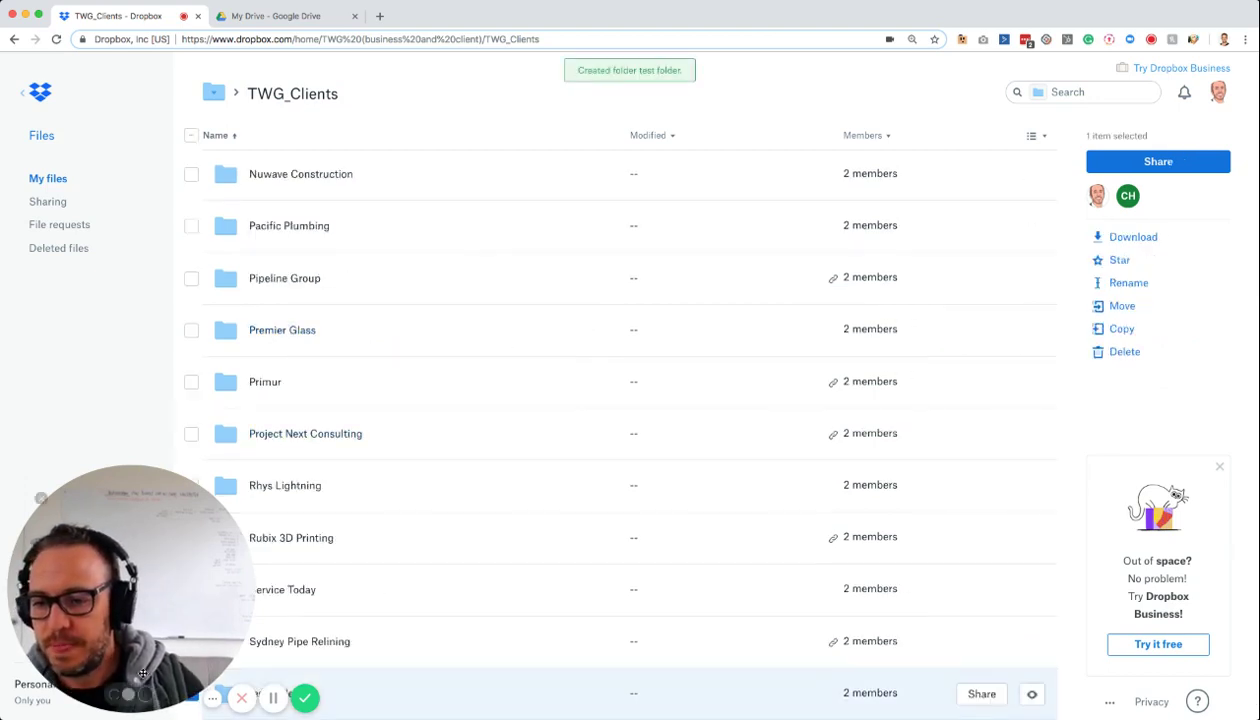
Step: Clear the folder selection in TWG_Clients and open the new test folder
left_click(115, 695)
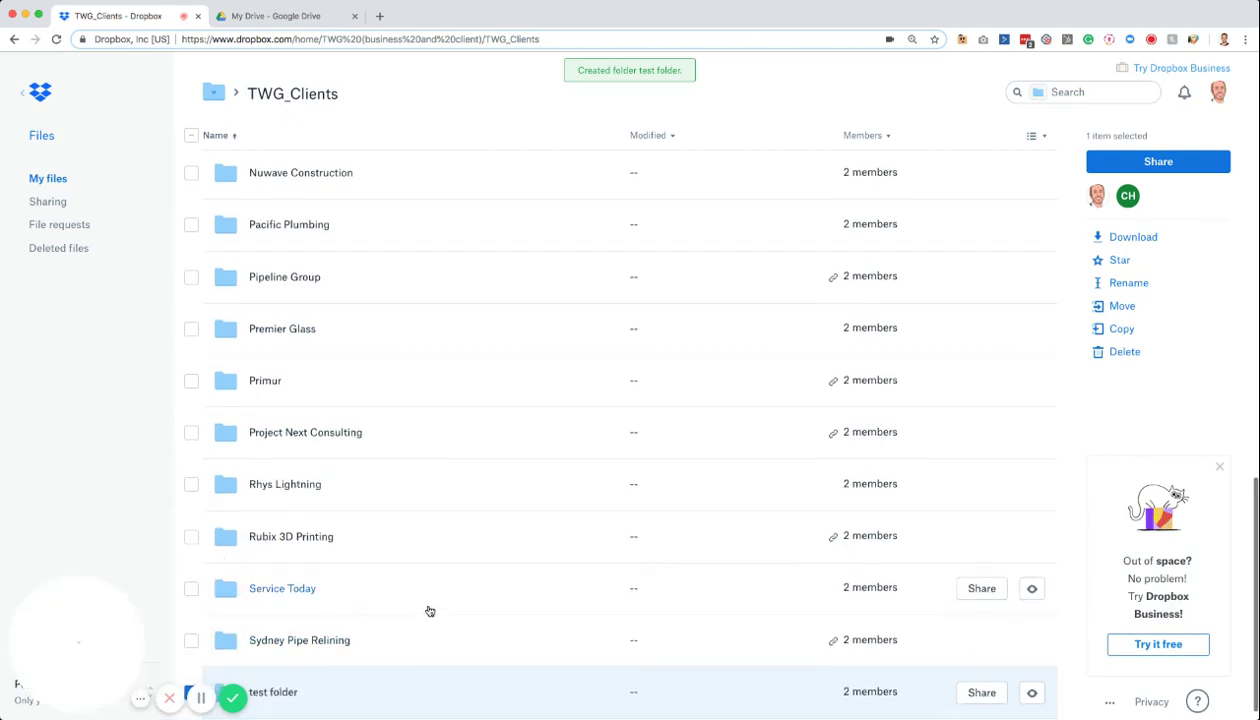
scroll(423, 592, "down", 1)
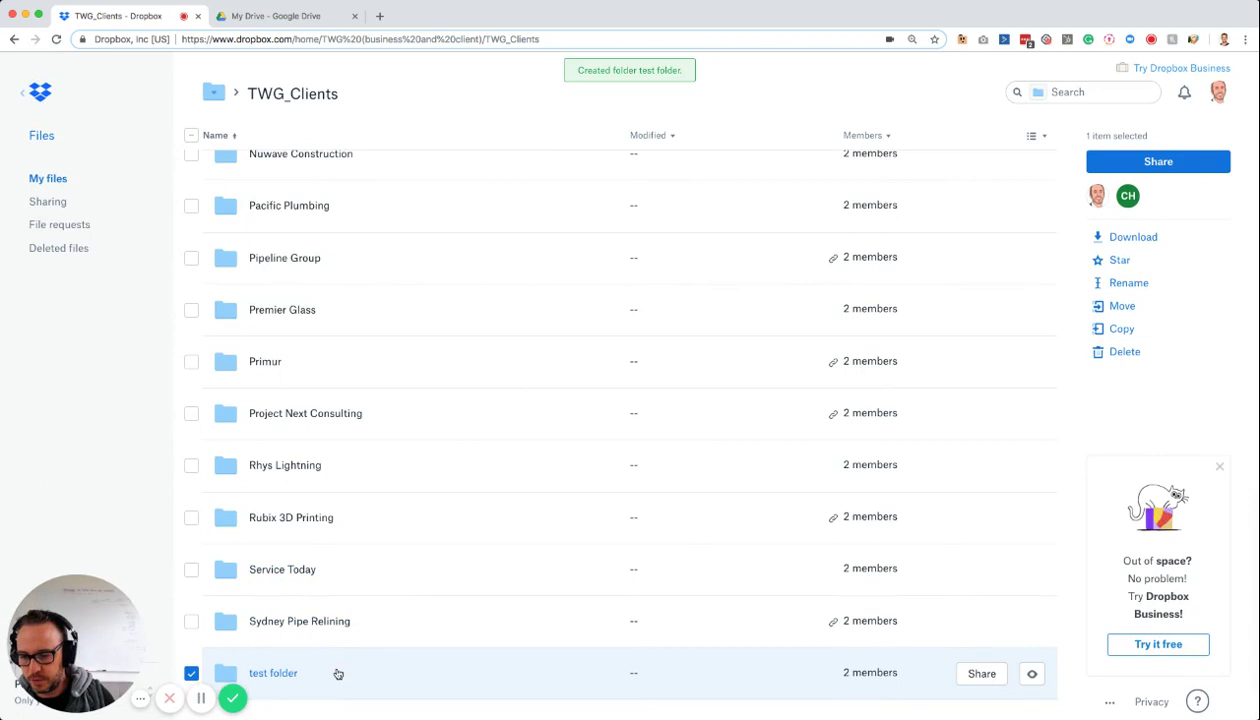
left_click(436, 640, "super")
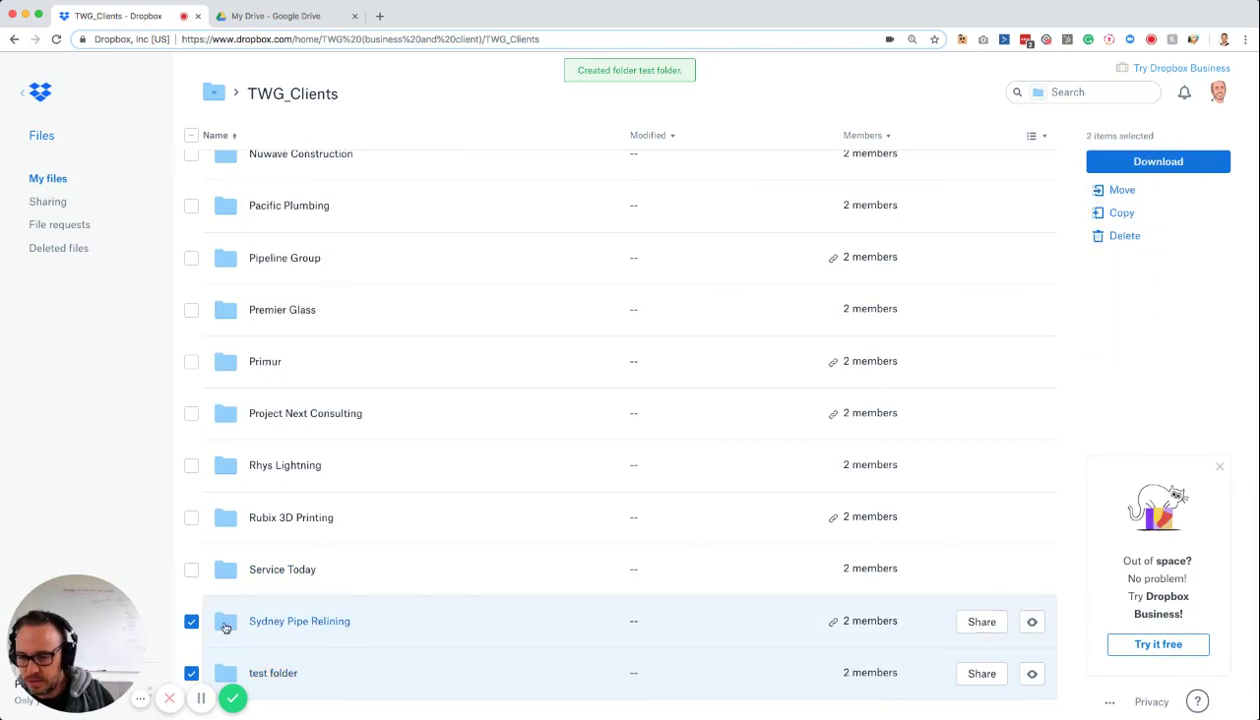
left_click(192, 622)
left_click(192, 674)
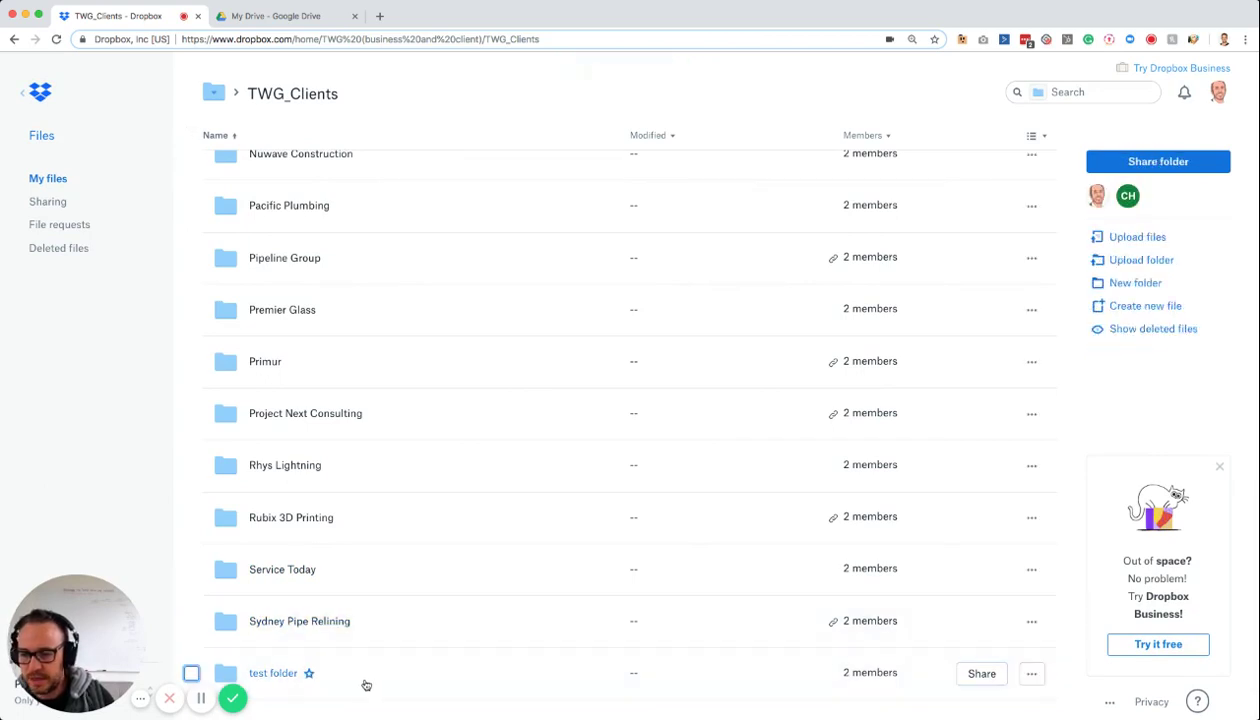
double_click(363, 679)
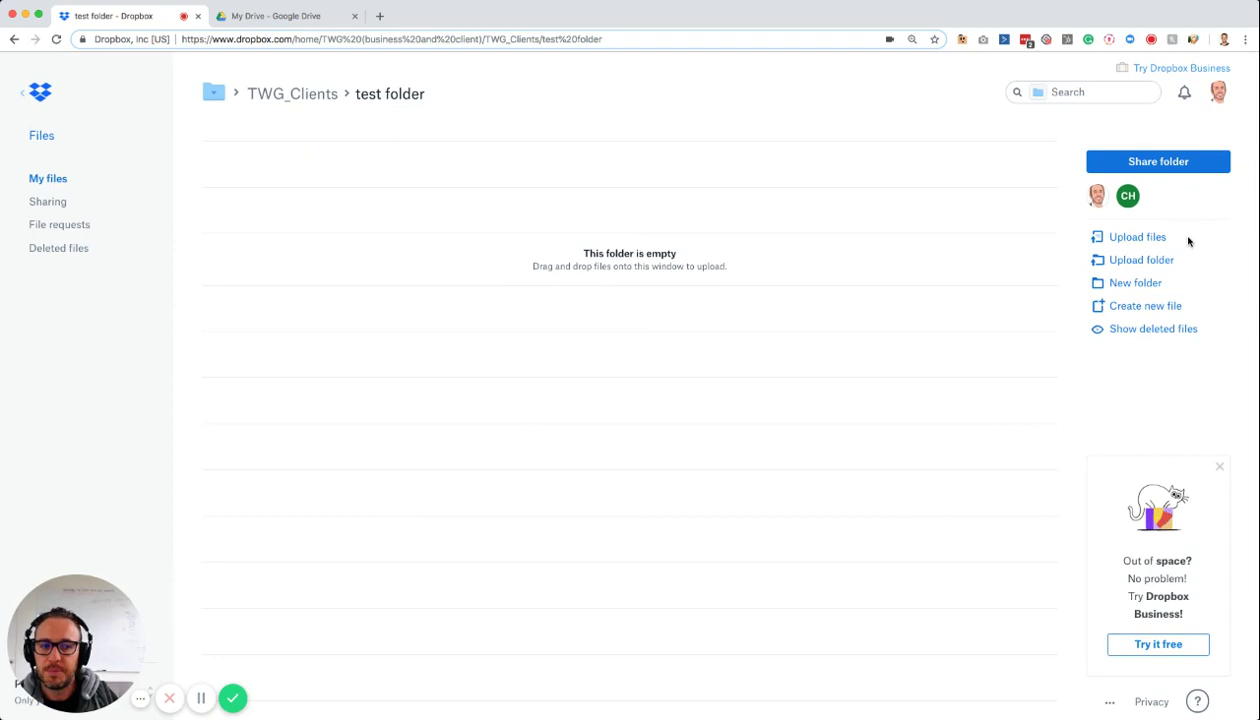
Step: Upload the TradiePad portrait JPG into the empty test folder and deselect the file
left_click(1161, 241)
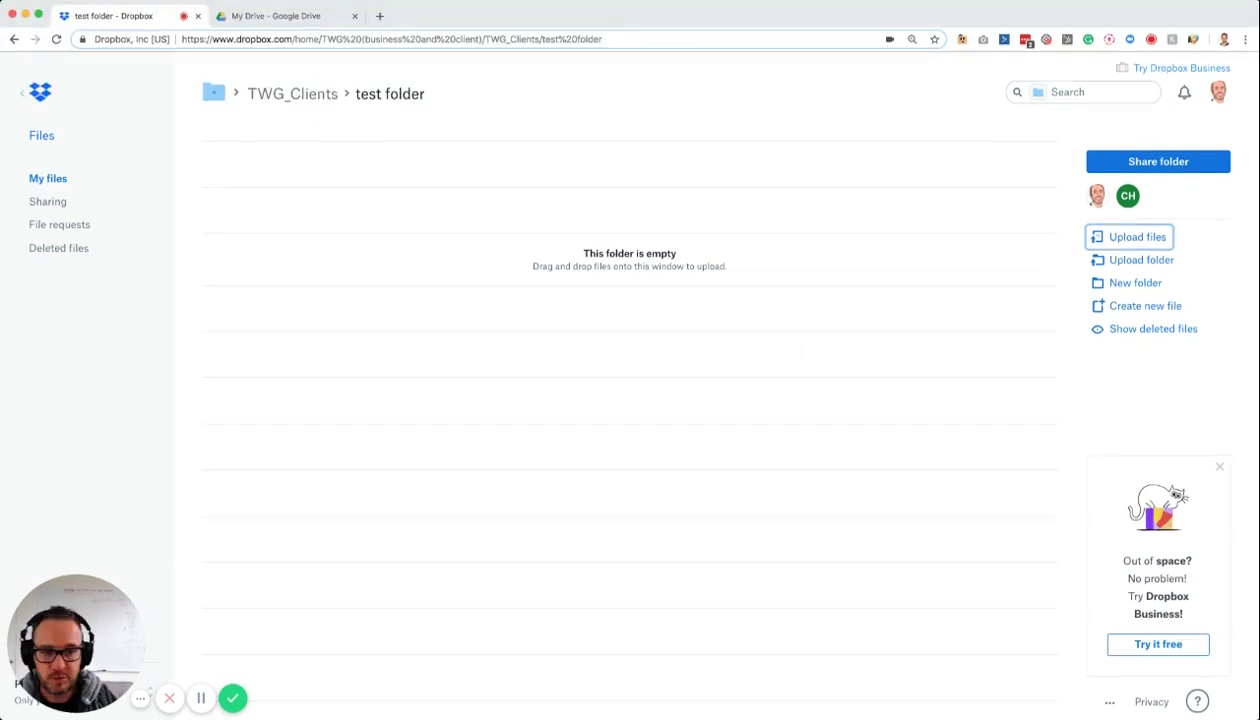
left_click_drag(333, 424, 452, 371)
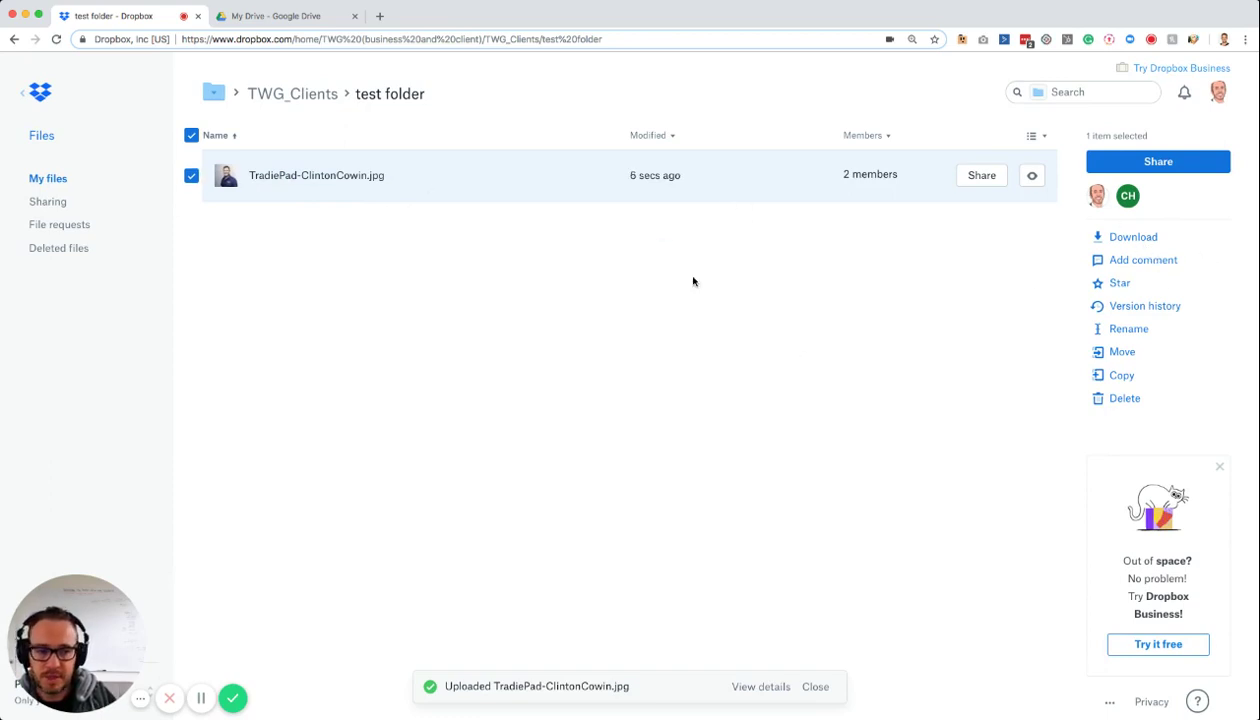
left_click(193, 178)
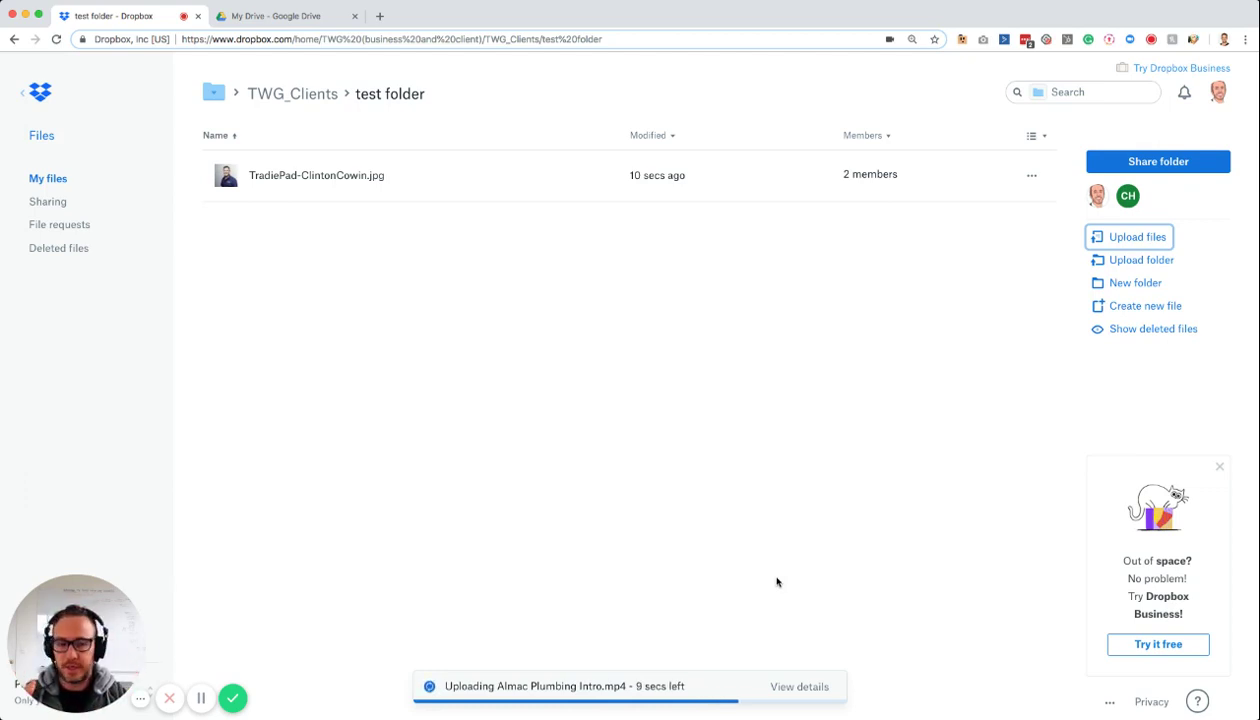
Step: Create a subfolder named "Randwick Hot Water Heater Install" in the test folder and deselect it
left_click(1140, 285)
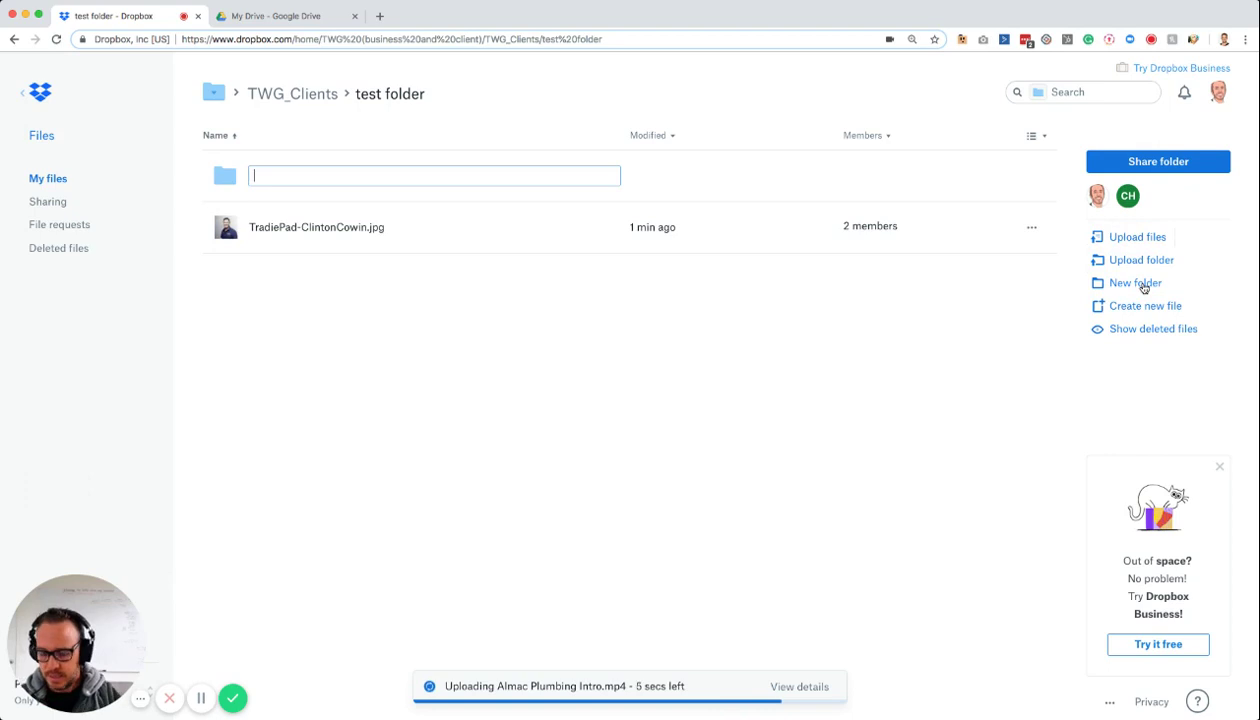
type("Ran")
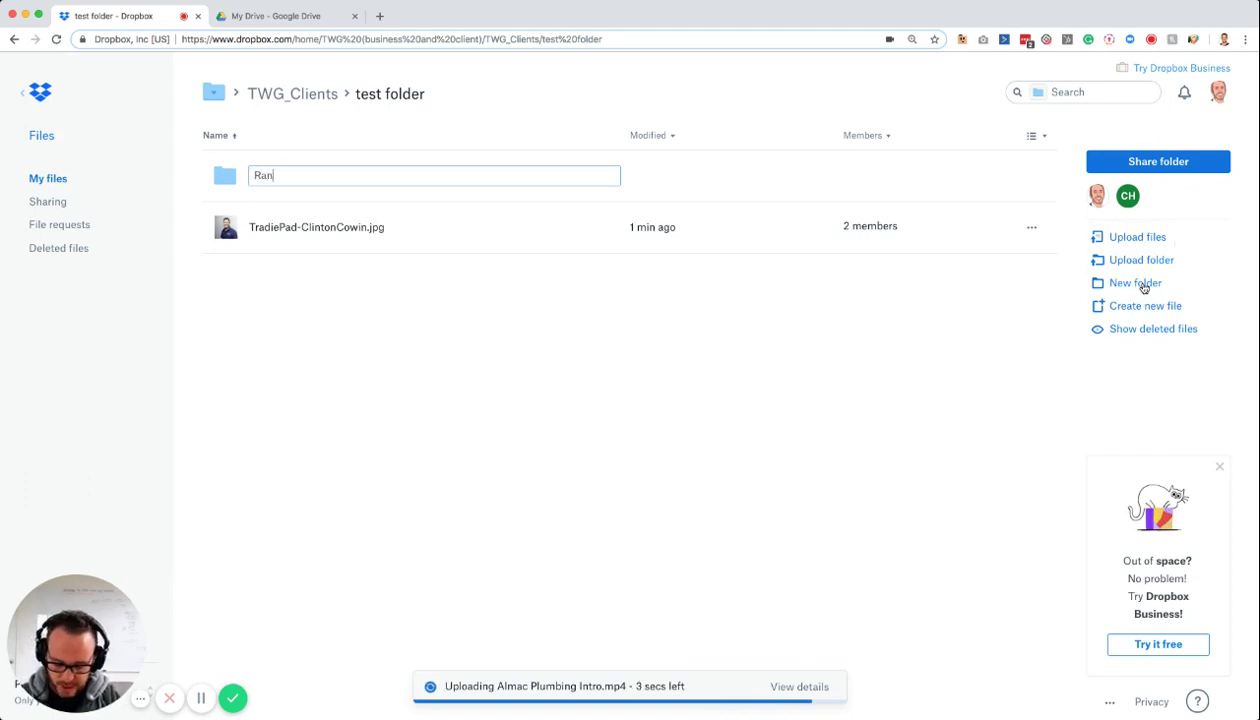
type("wick")
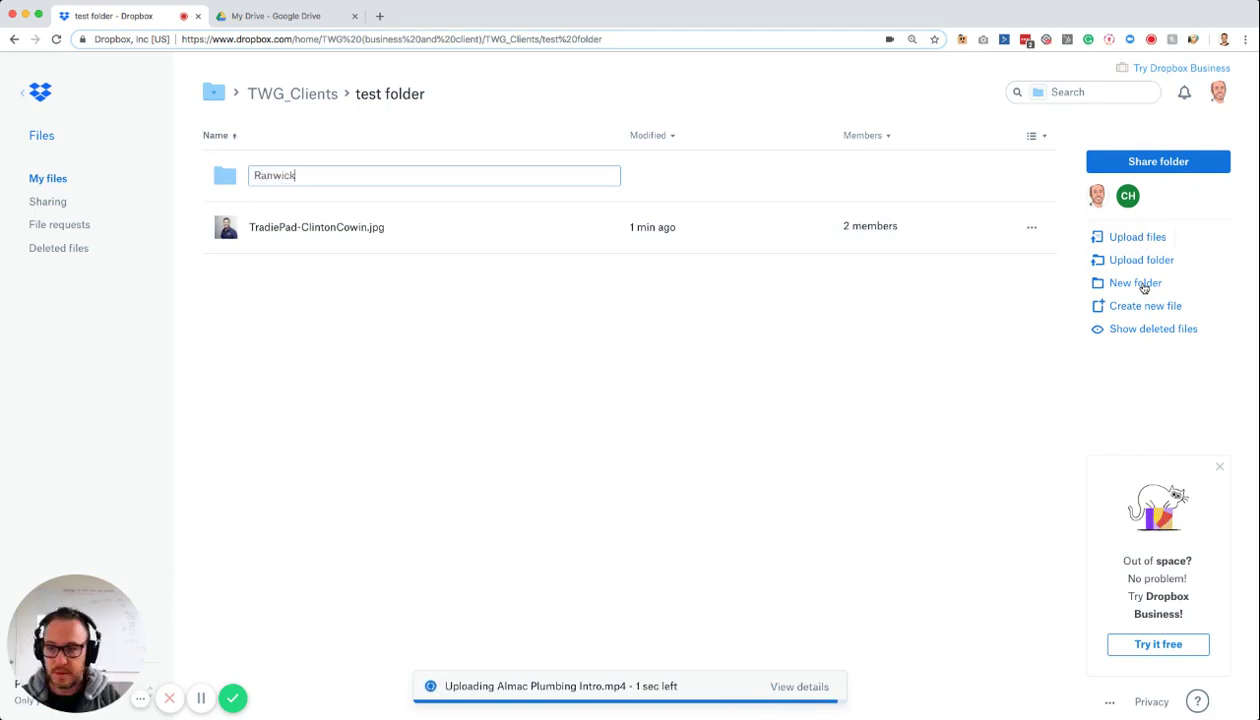
key("BackSpace")
key("BackSpace")
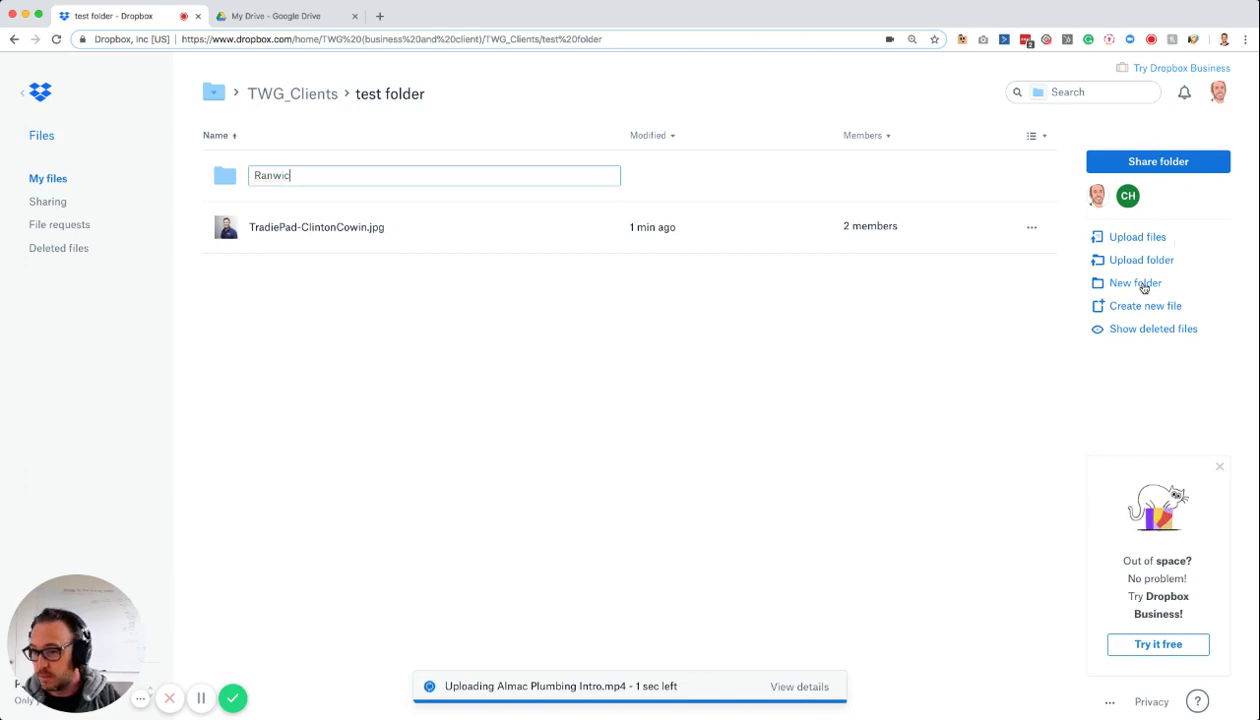
type("dwi")
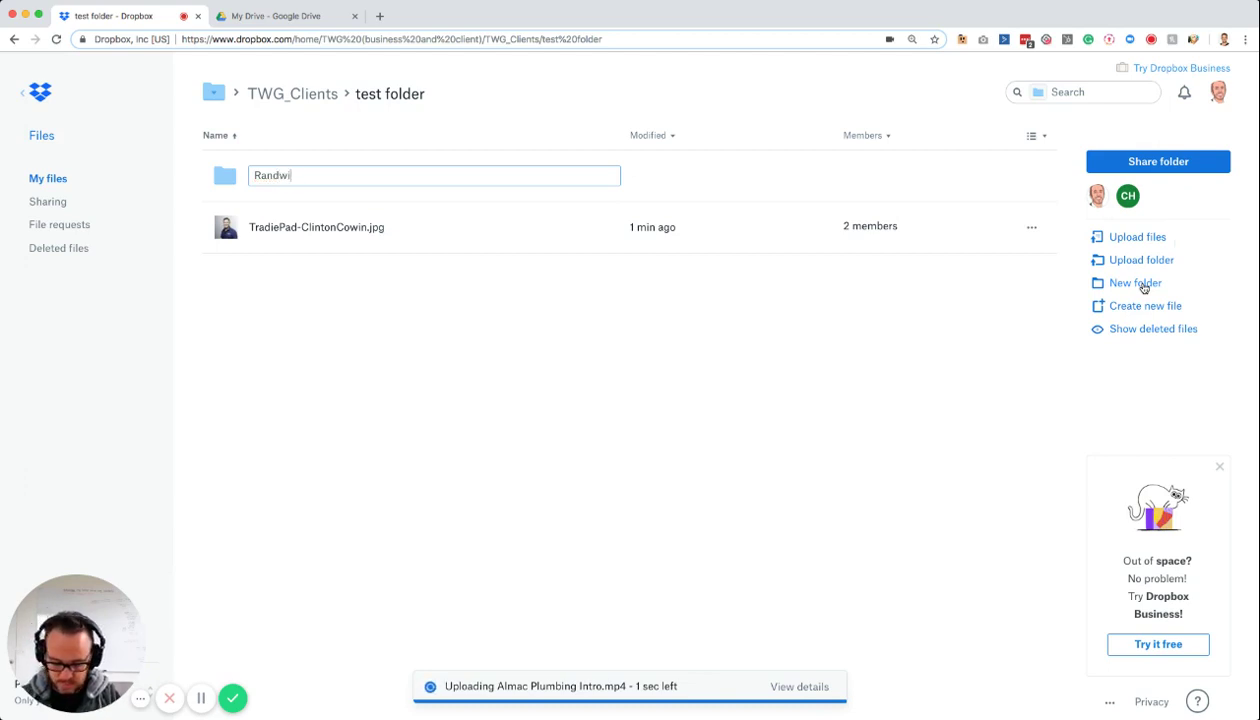
type("ck Hot Water ")
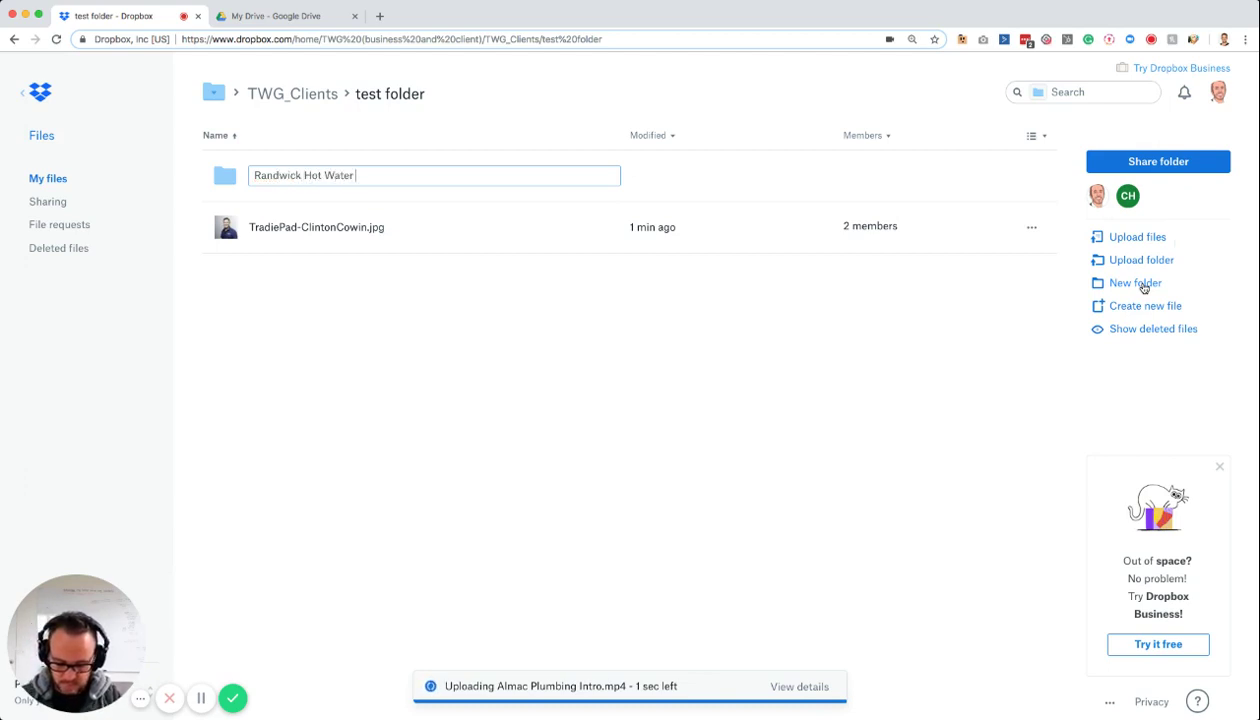
type("Heater Insta")
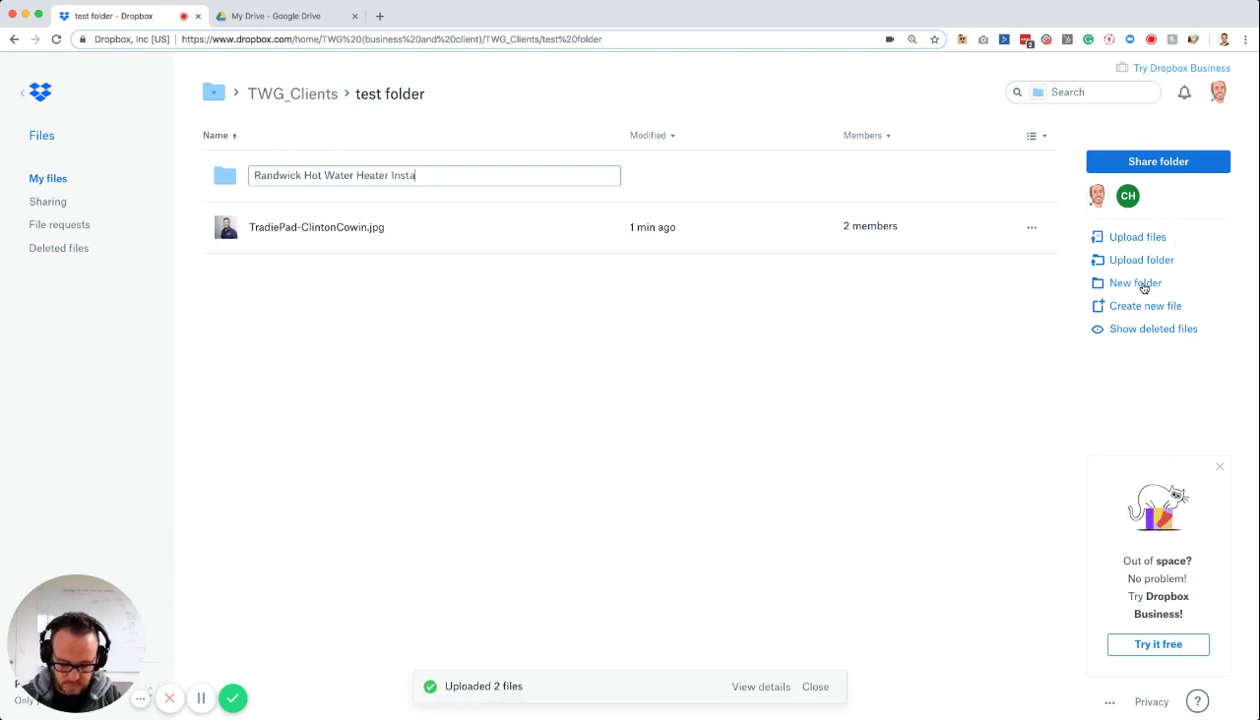
key("Return")
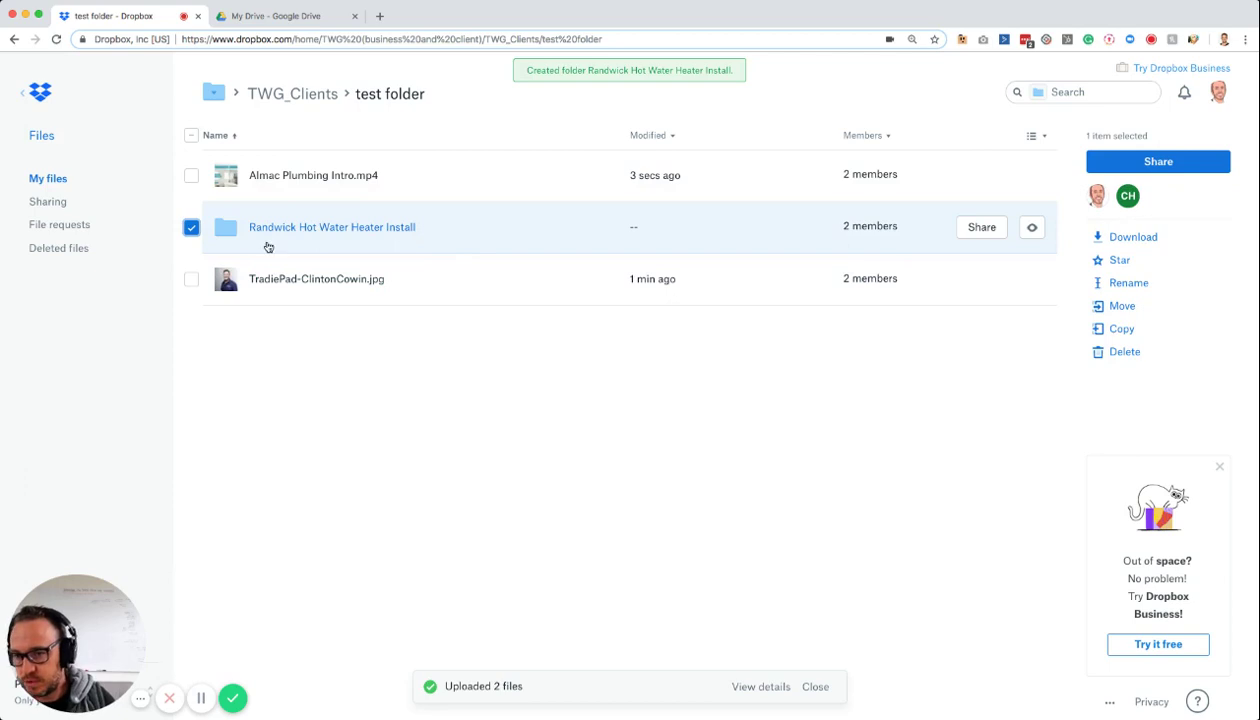
left_click(190, 227)
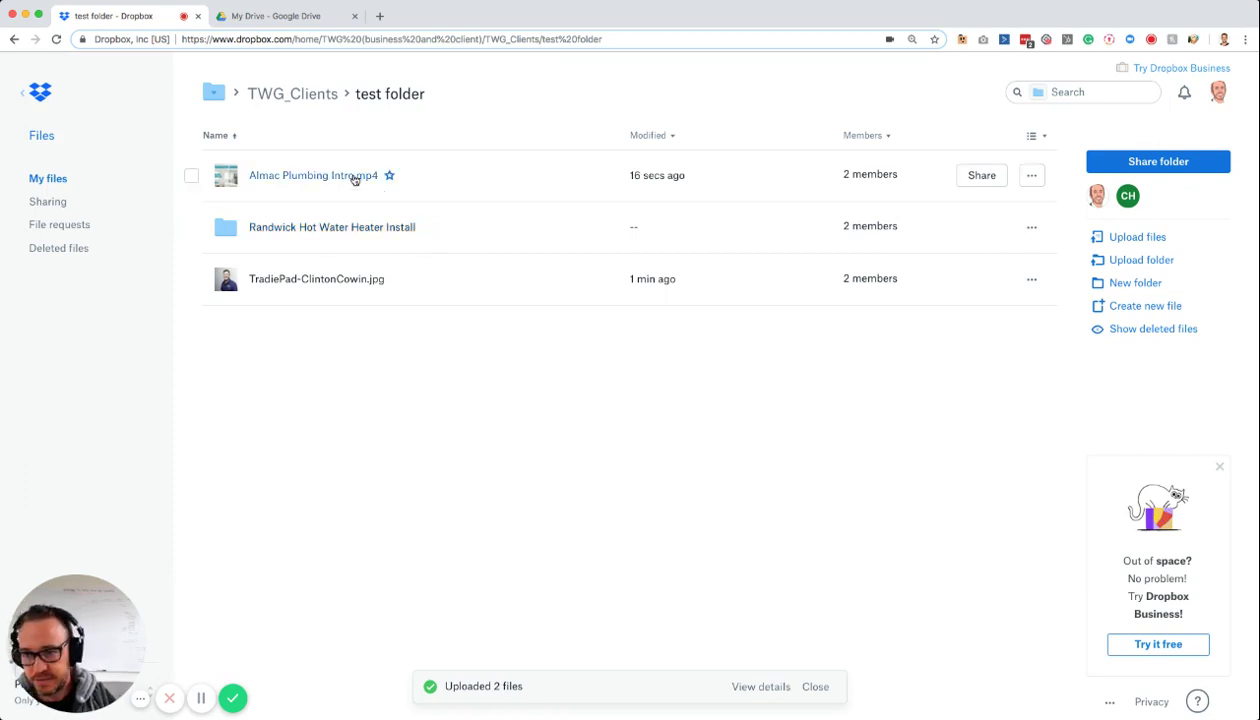
Step: Open the uploaded Almac Plumbing Intro.mp4 video and play its preview
left_click(312, 177)
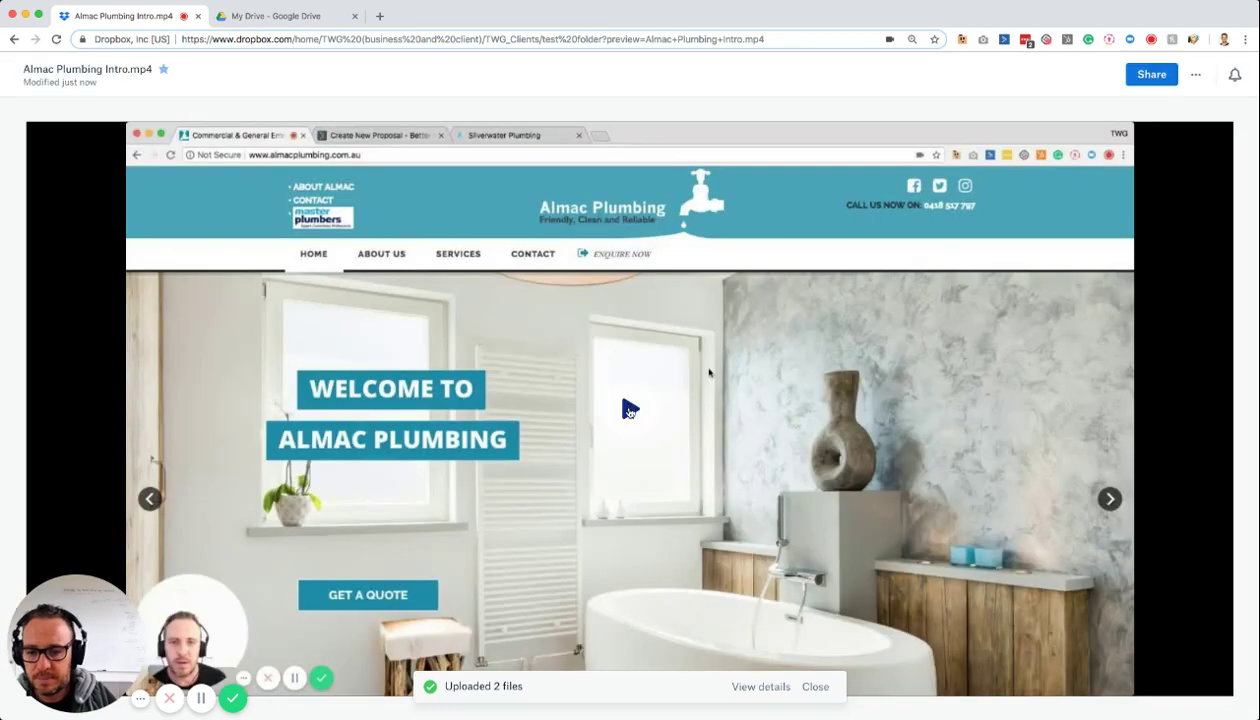
left_click(628, 410)
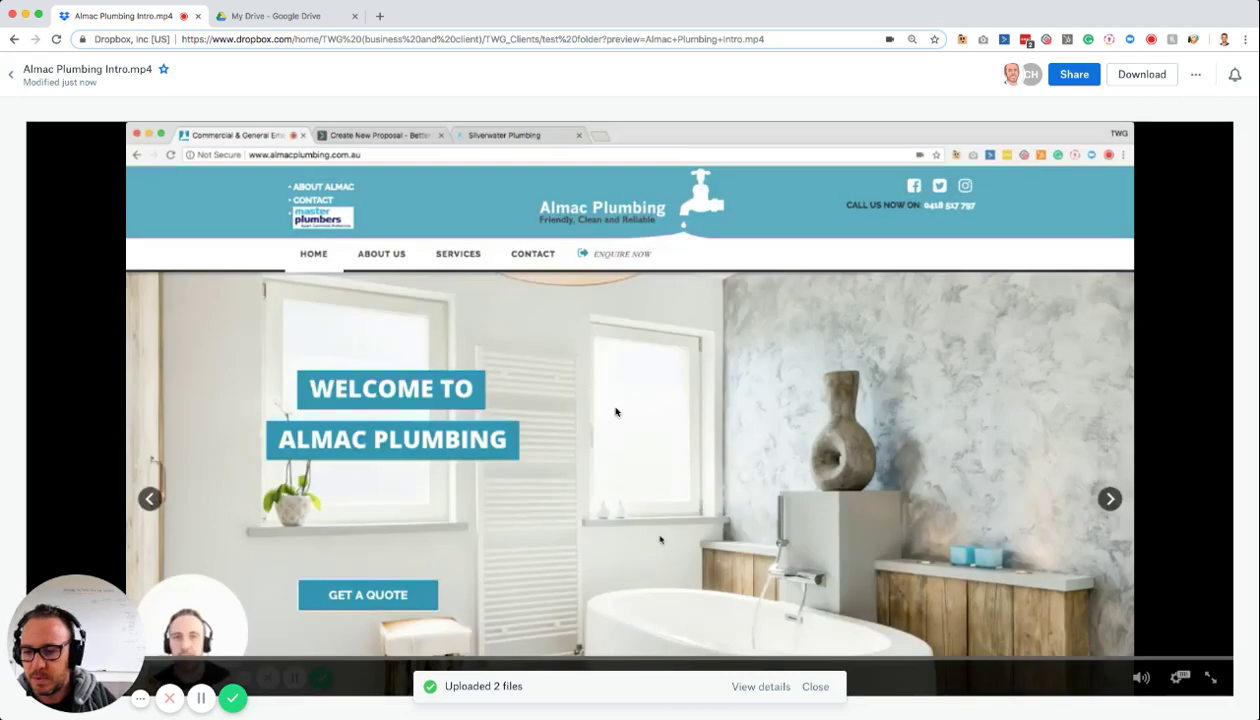
Step: Close the video preview to return to the test folder and create a shareable link for that folder
left_click(10, 76)
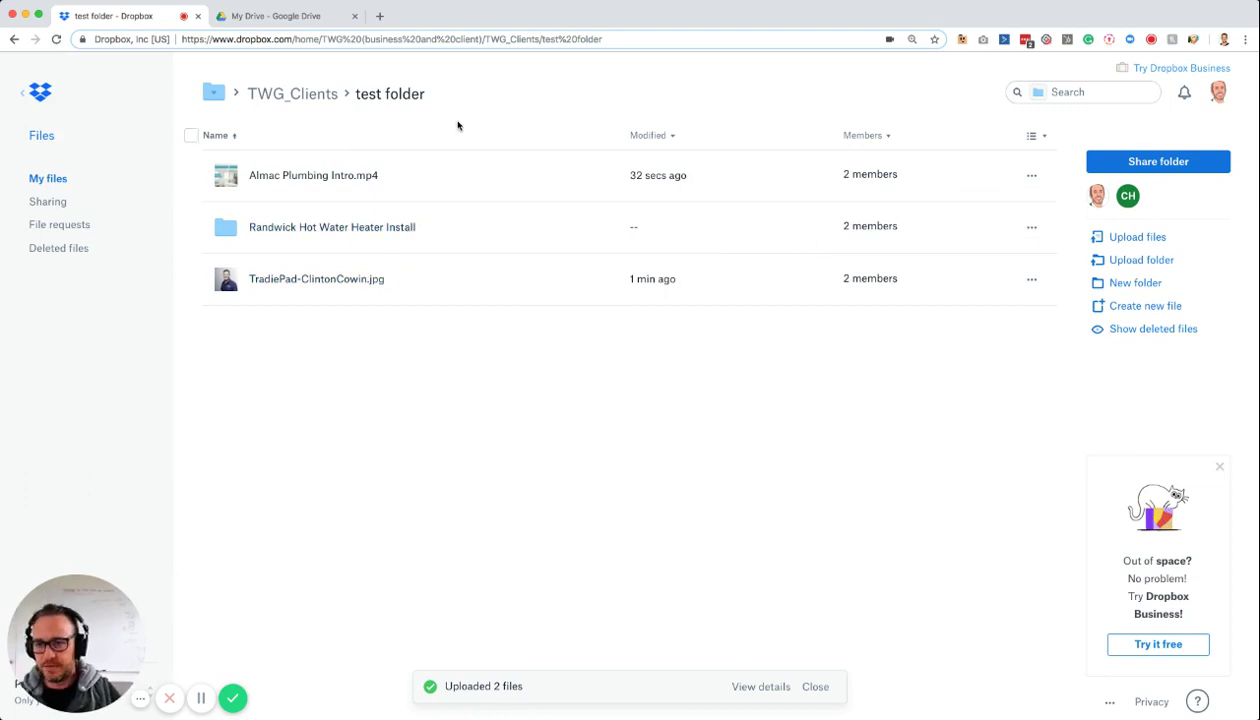
left_click(1160, 161)
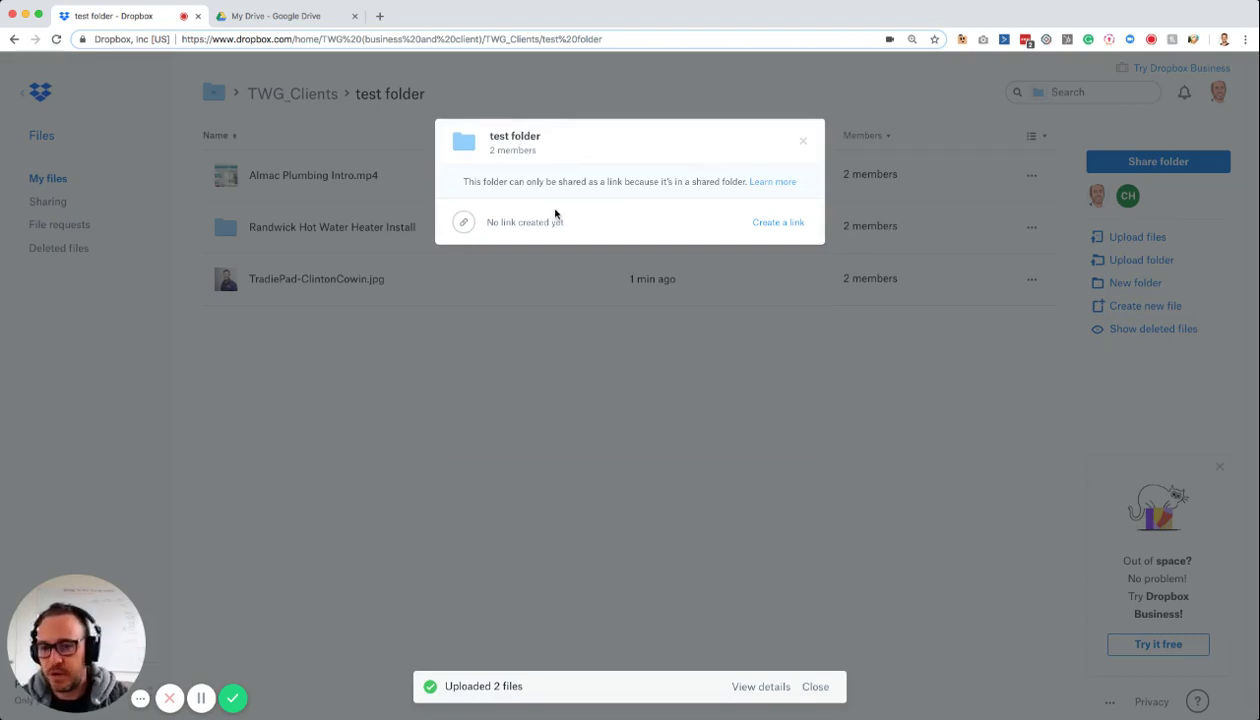
left_click(774, 224)
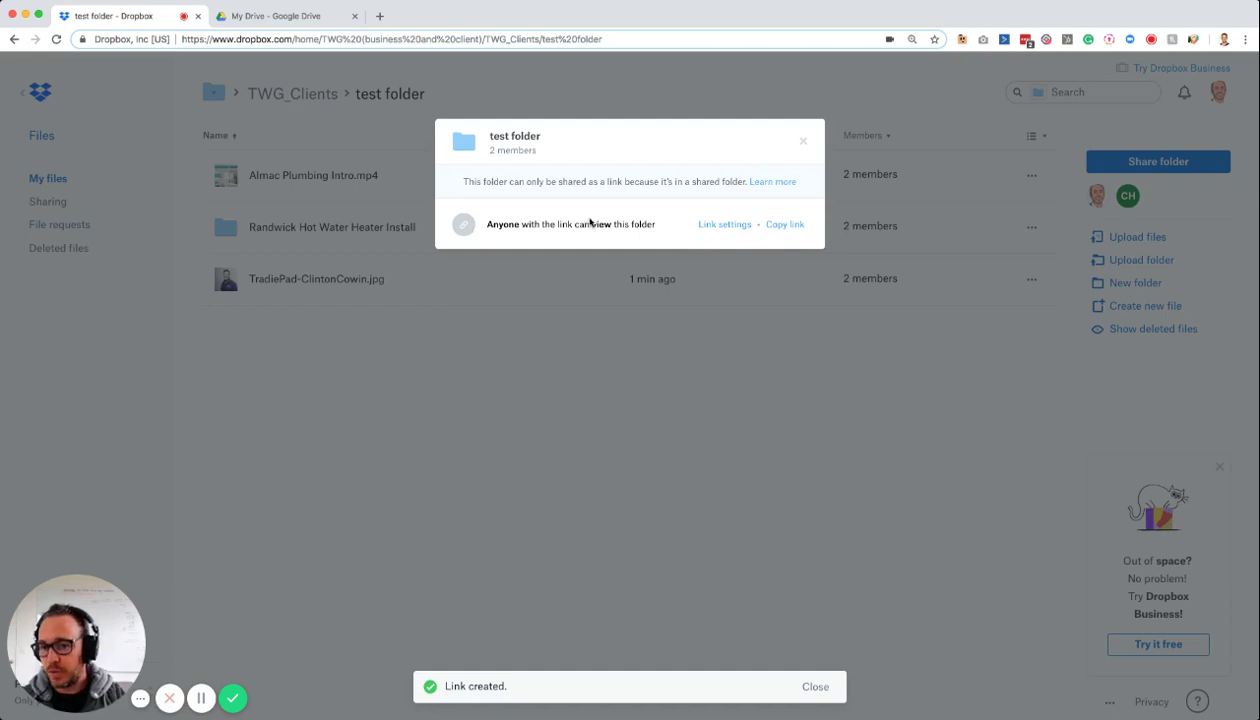
Step: Review the test folder's link permissions without saving any changes, and copy the shared link to the clipboard
left_click(725, 226)
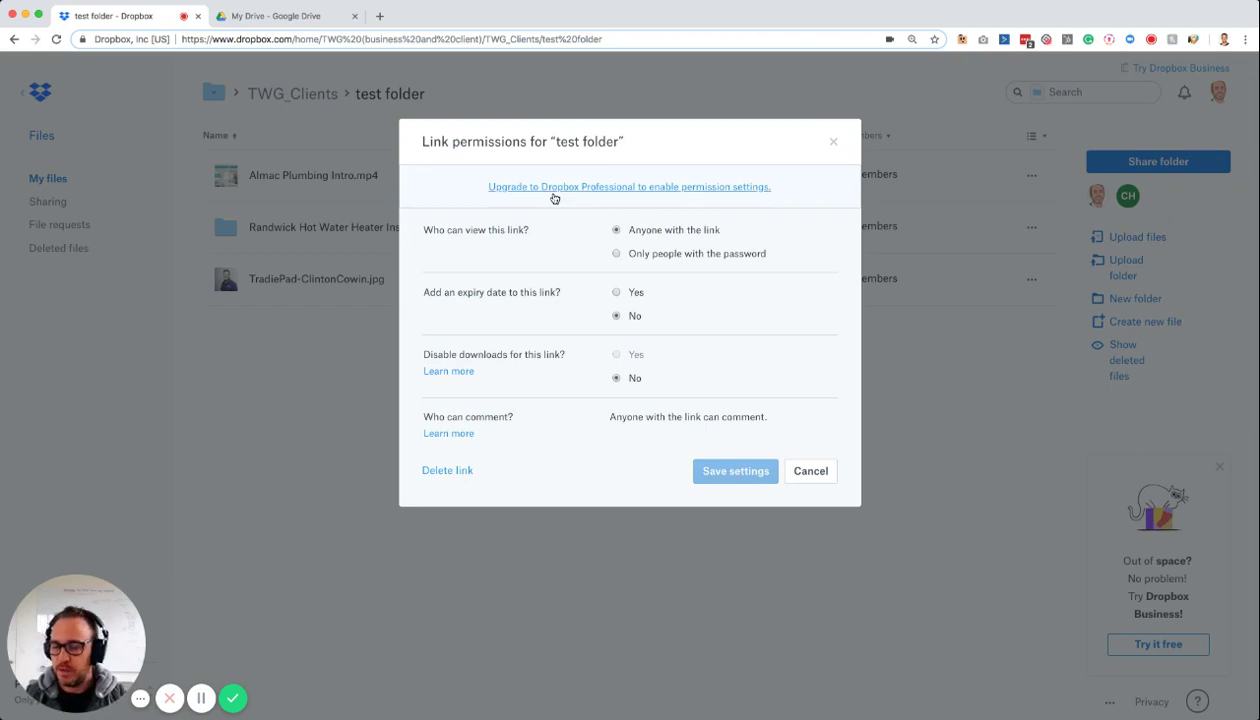
left_click(811, 471)
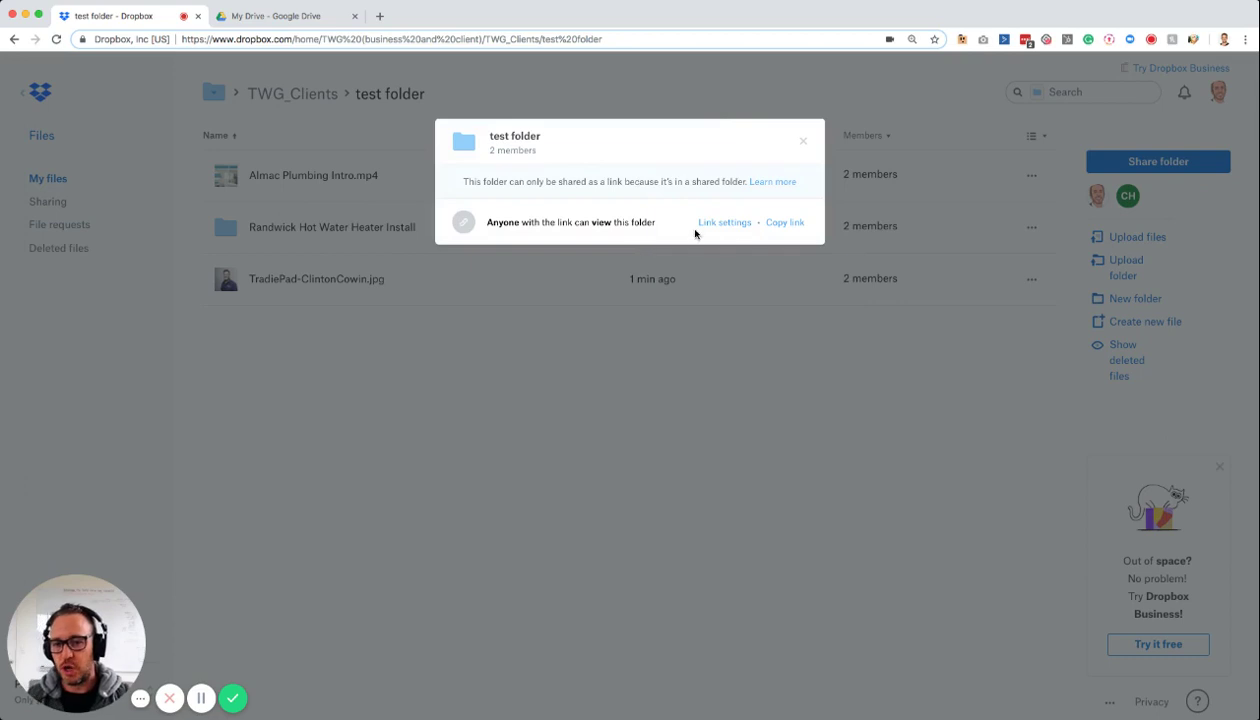
left_click(795, 225)
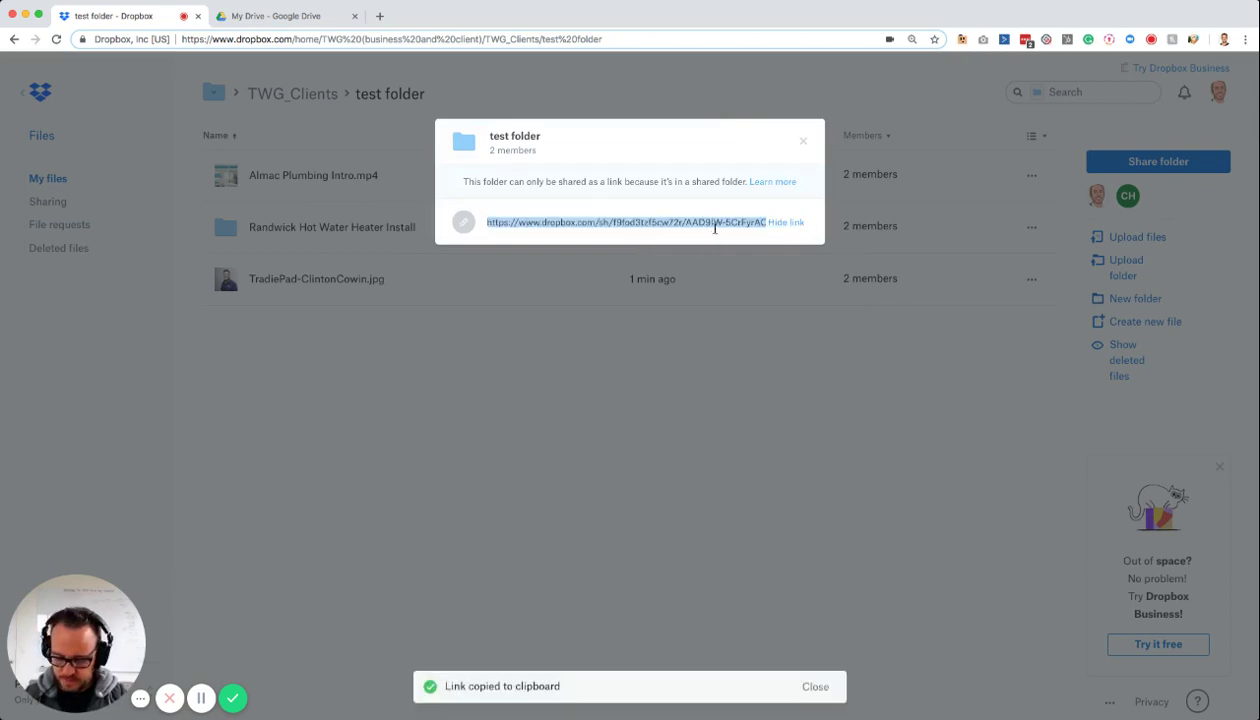
left_click(642, 329)
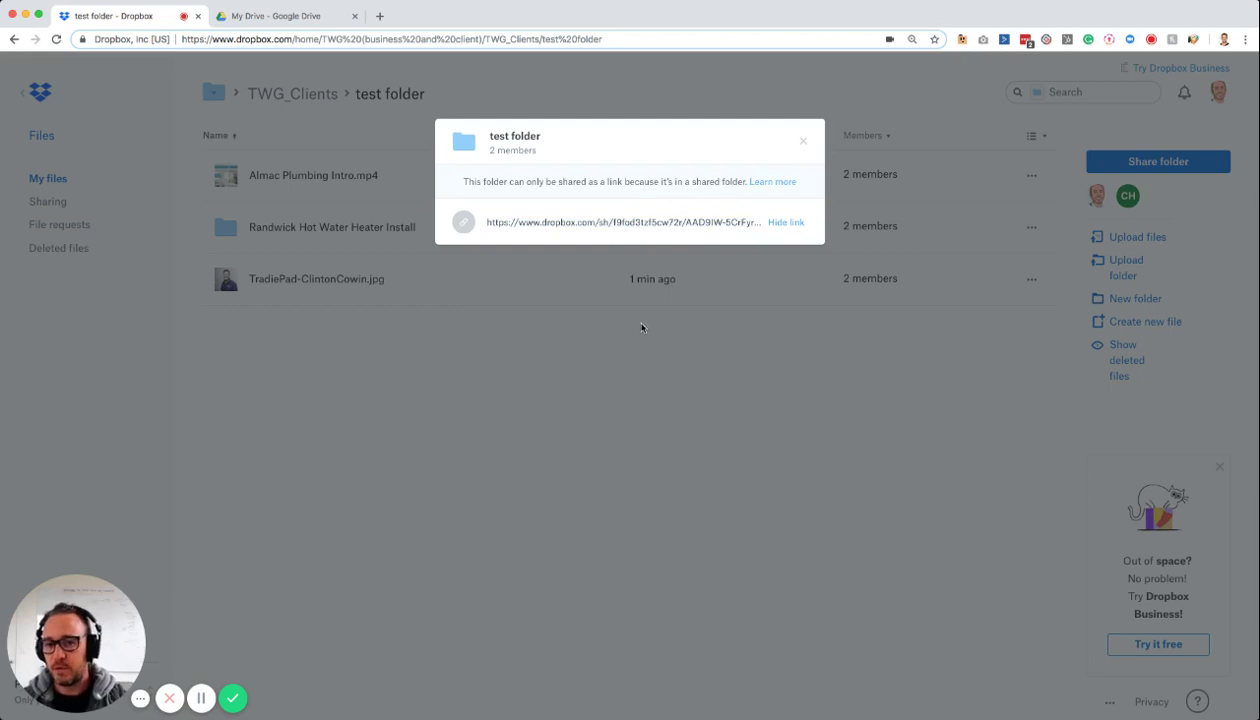